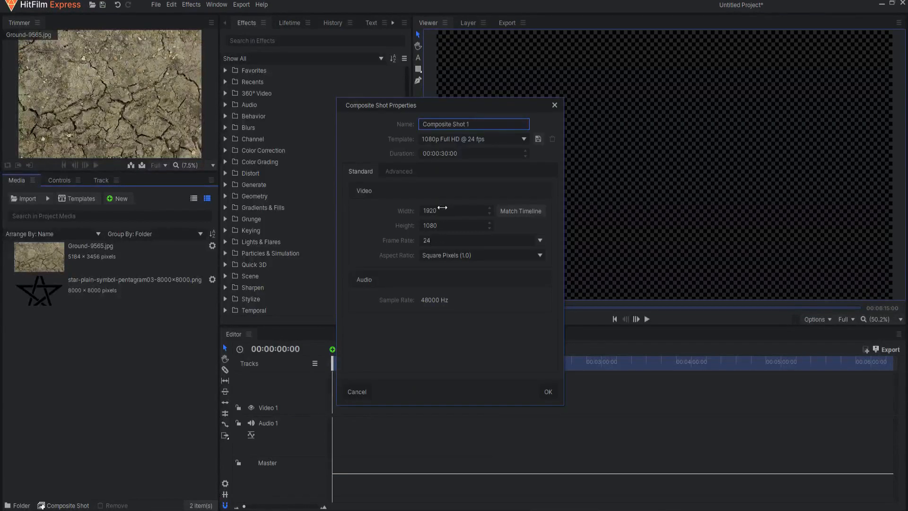
# Create a 6-second 1080p Full HD, 24 fps composite shot and place the star pentagram image on its timeline
pyautogui.doubleClick(444, 153)
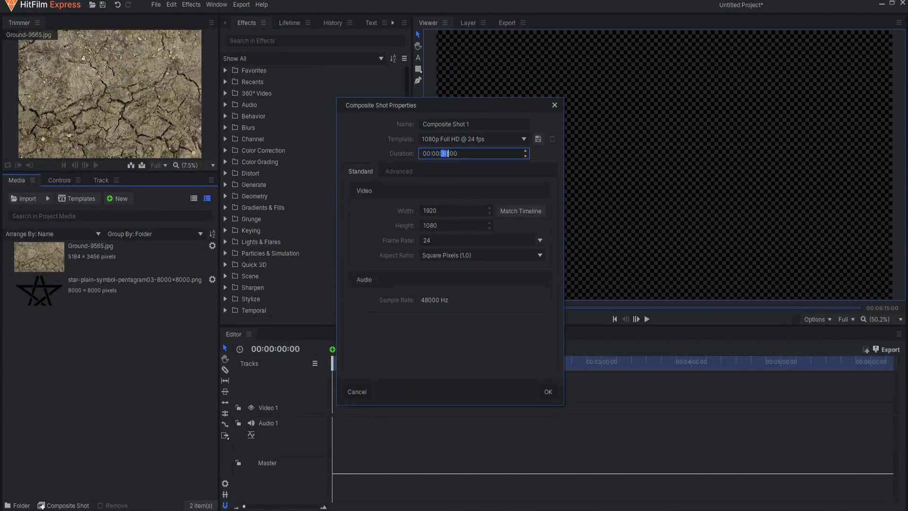
pyautogui.click(549, 393)
pyautogui.moveTo(77, 324); pyautogui.dragTo(297, 409)
pyautogui.click(316, 377)
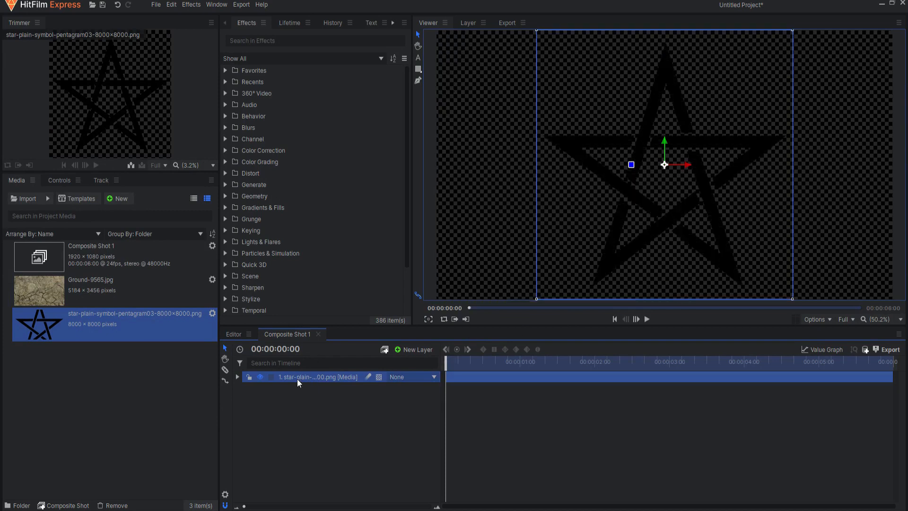
# Make the star layer into a composite shot named Line Art Graphic, using the current timeline's properties and moving attributes with the layer
pyautogui.rightClick(294, 376)
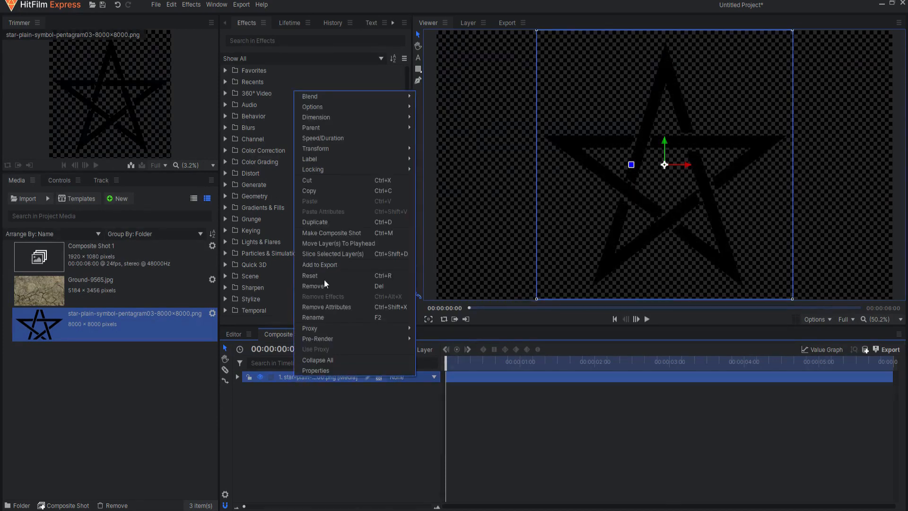
pyautogui.click(324, 234)
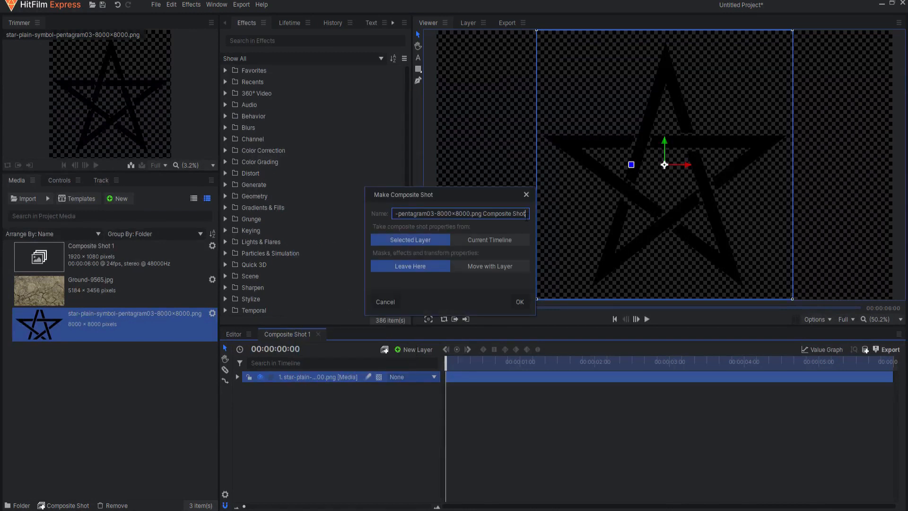
pyautogui.moveTo(525, 213); pyautogui.dragTo(380, 217)
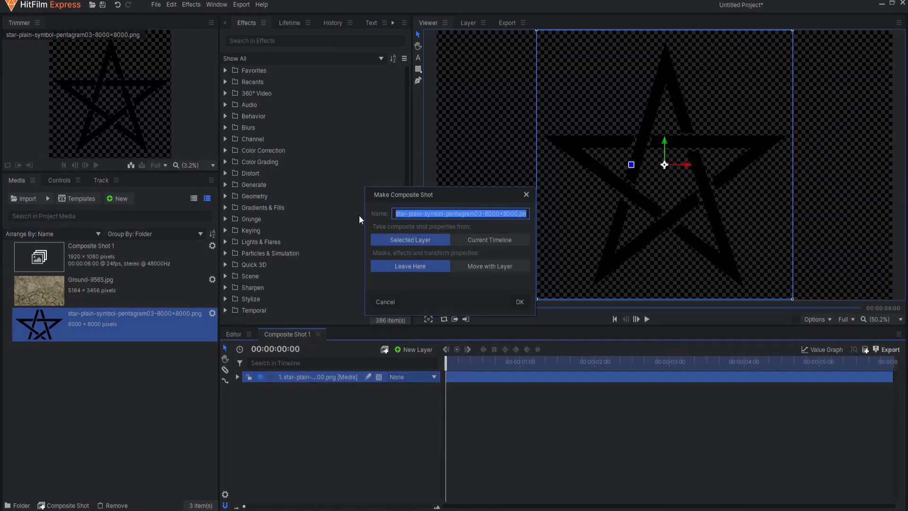
pyautogui.write('Li')
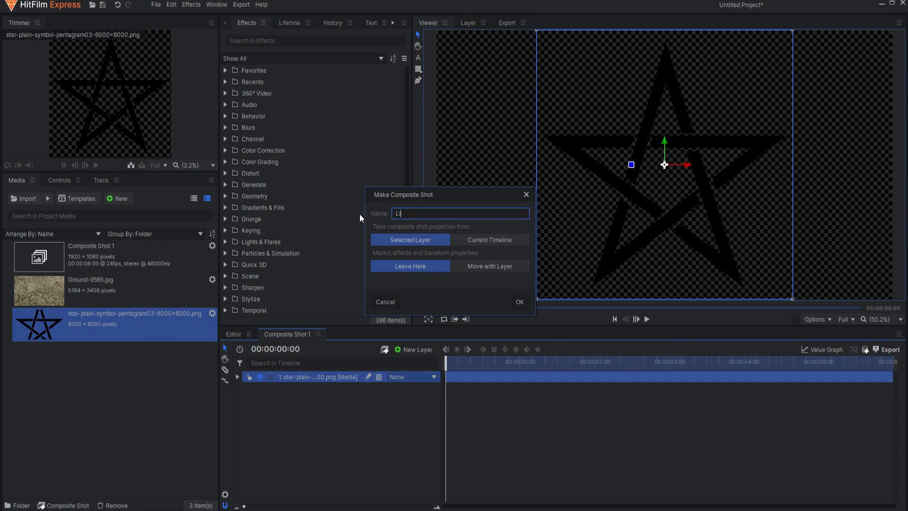
pyautogui.write('ne Art Graphic')
pyautogui.click(496, 238)
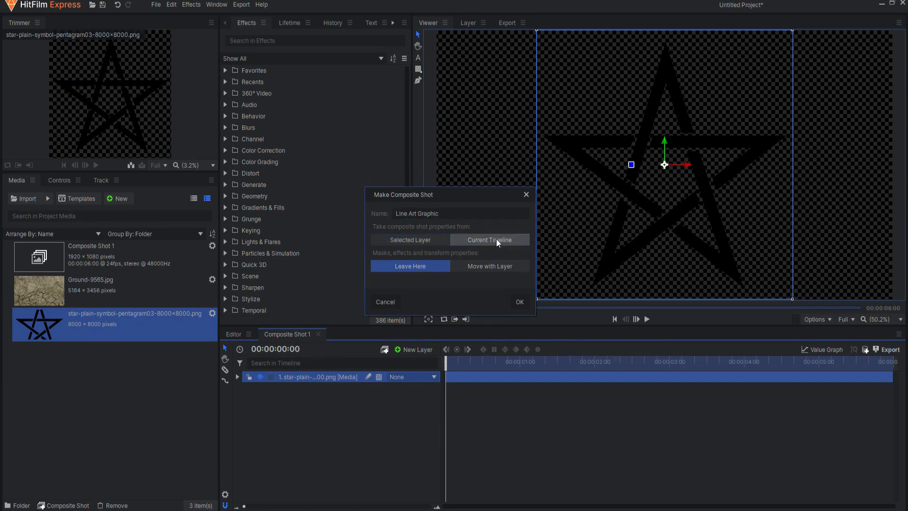
pyautogui.click(478, 261)
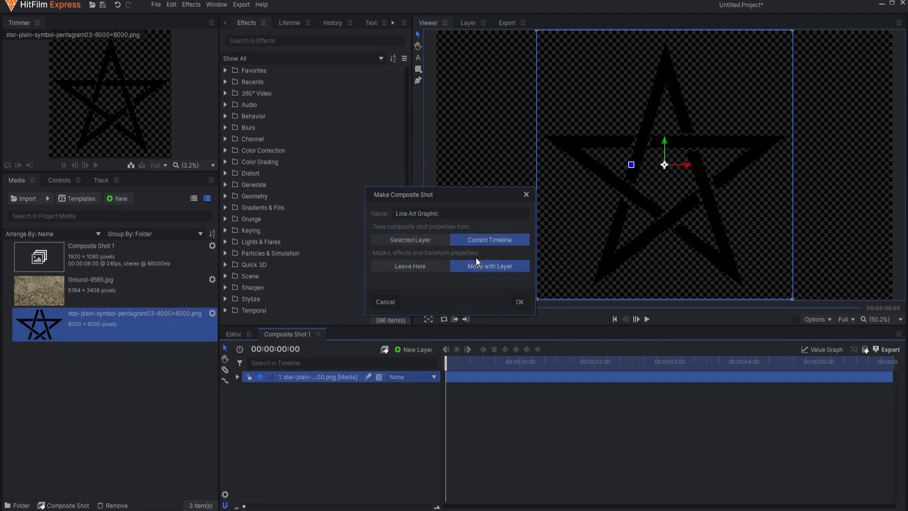
pyautogui.click(519, 302)
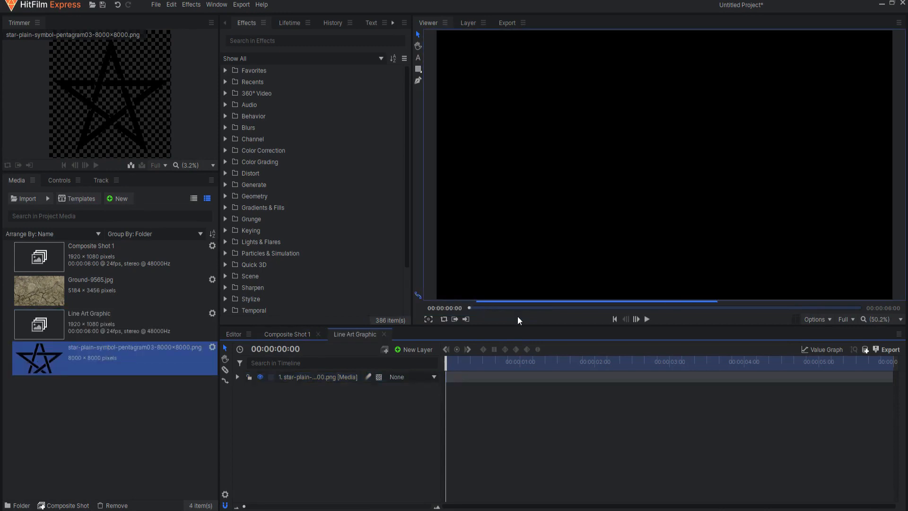
# Add Ground-9565.jpg as the uppermost layer in Composite Shot 1 and apply Set Matte to it with Line Art Graphic as source layer
pyautogui.click(288, 334)
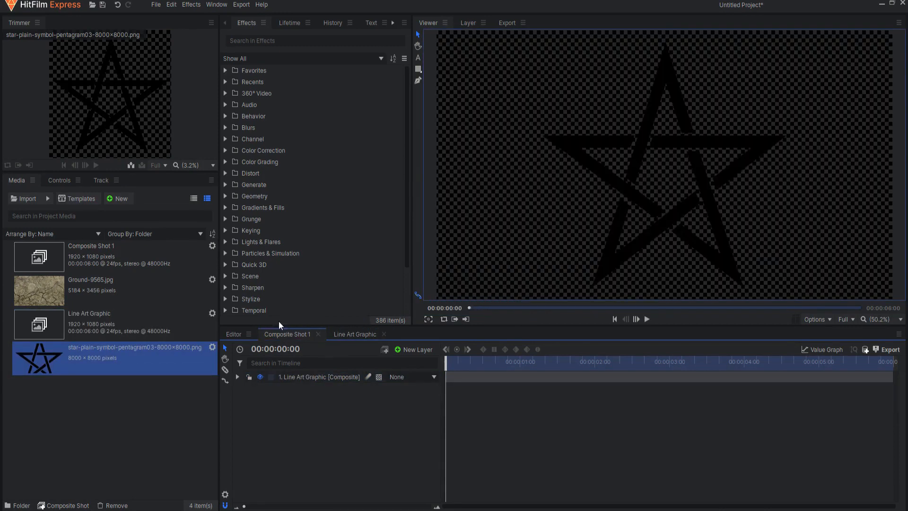
pyautogui.moveTo(79, 285); pyautogui.dragTo(327, 373)
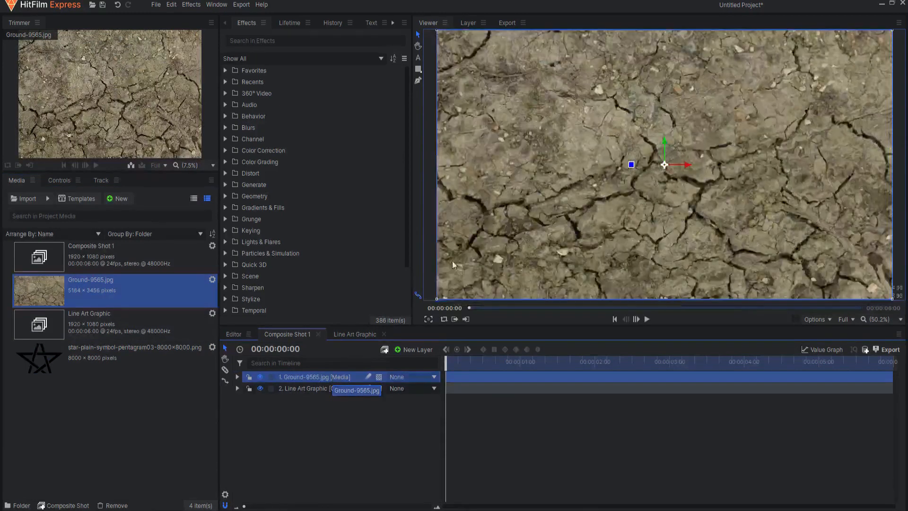
pyautogui.click(261, 43)
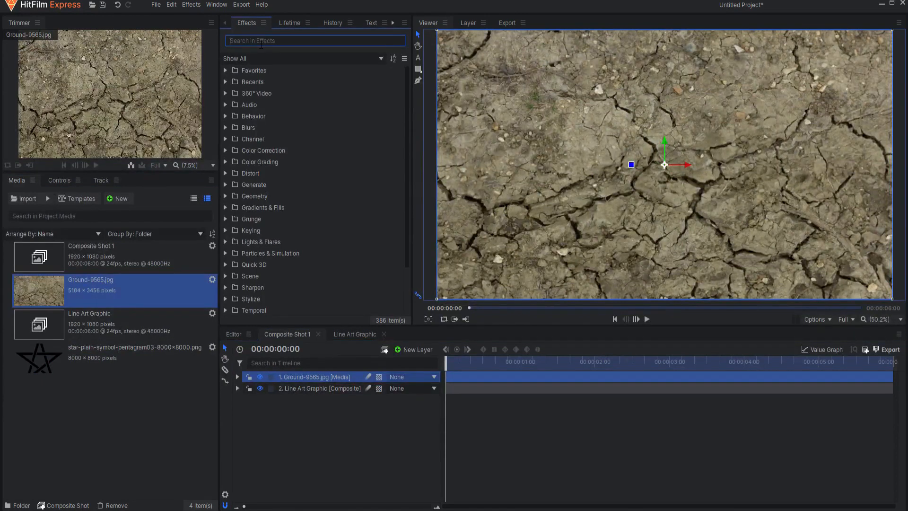
pyautogui.write('set')
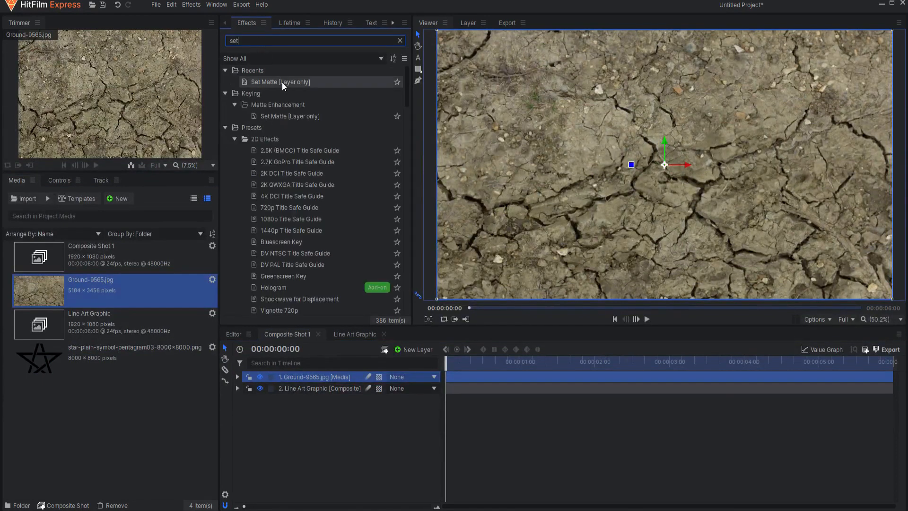
pyautogui.doubleClick(282, 82)
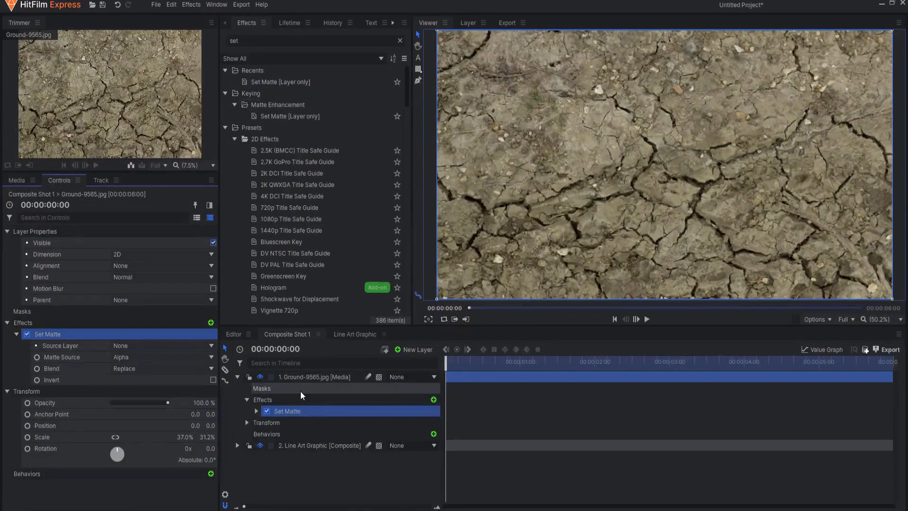
pyautogui.click(129, 367)
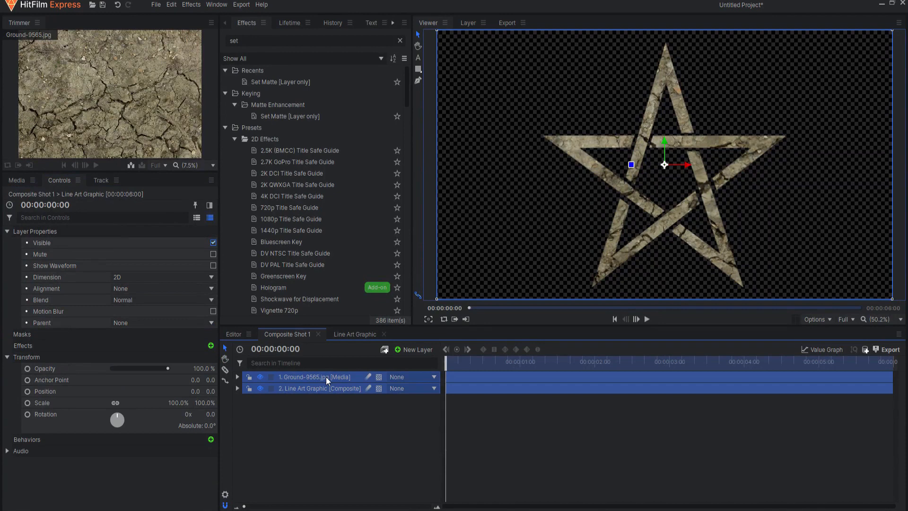
# Combine the Ground-9565.jpg and Line Art Graphic layers into a new composite shot named Face
pyautogui.rightClick(326, 377)
pyautogui.click(356, 255)
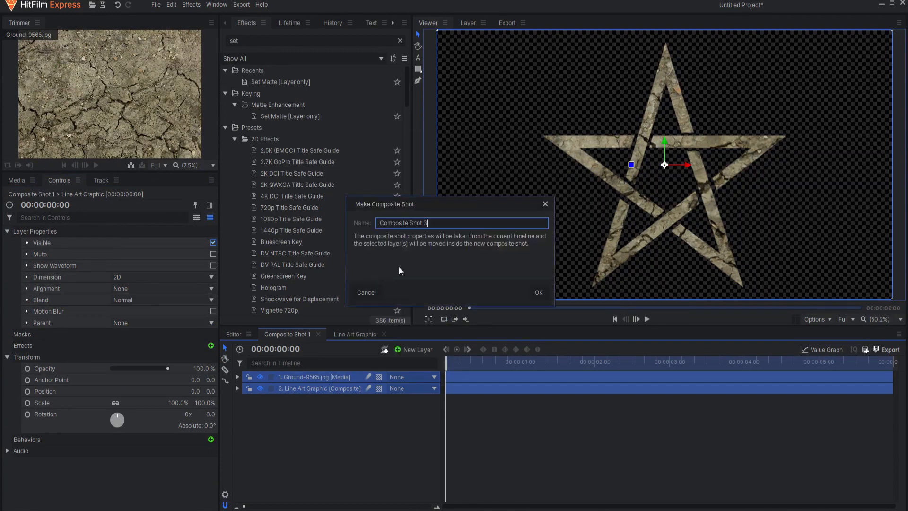
pyautogui.moveTo(442, 222); pyautogui.dragTo(381, 223)
pyautogui.write('Face')
pyautogui.click(538, 292)
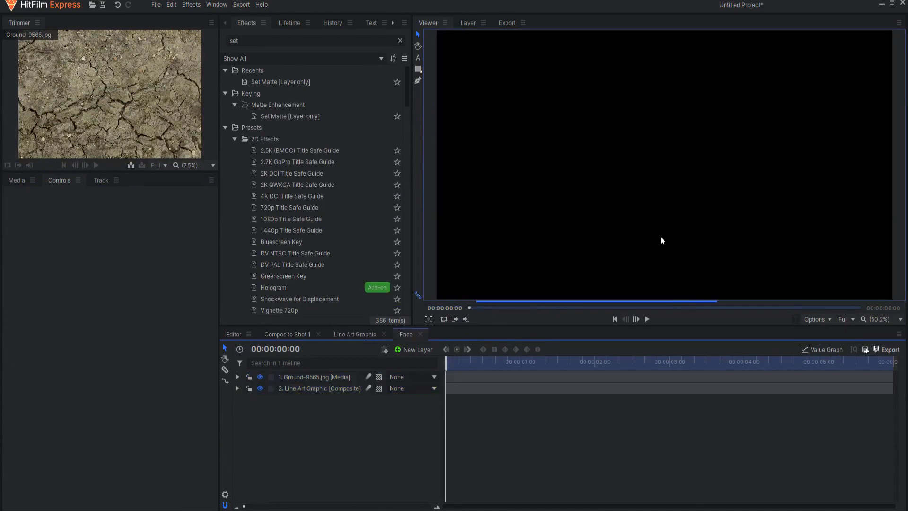
# Duplicate the Face layer in Composite Shot 1 and place the copy beneath the original, renamed Extrusion
pyautogui.click(283, 334)
pyautogui.click(298, 377)
pyautogui.rightClick(298, 377)
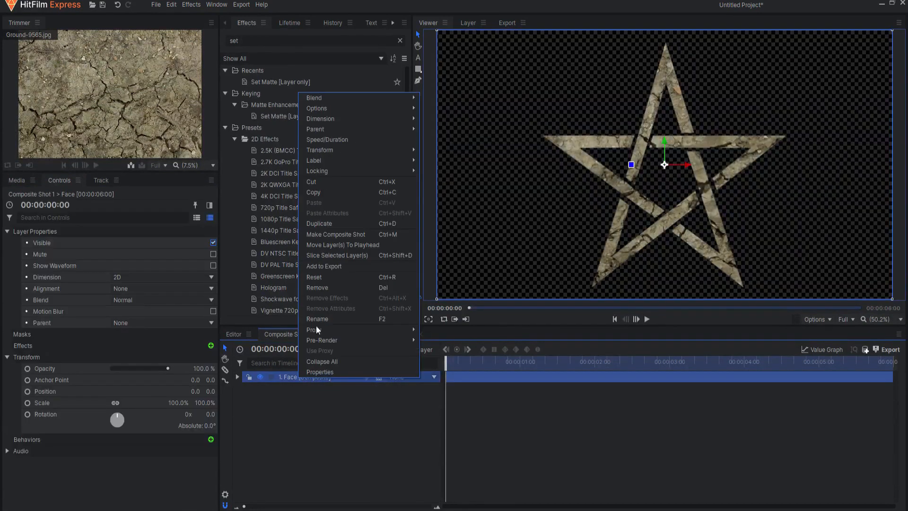
pyautogui.click(321, 223)
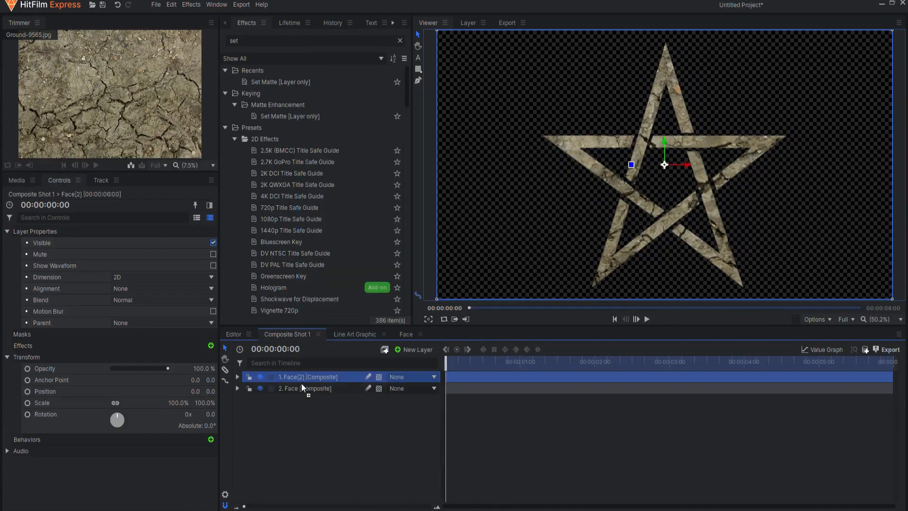
pyautogui.moveTo(302, 384); pyautogui.dragTo(300, 395)
pyautogui.click(300, 395)
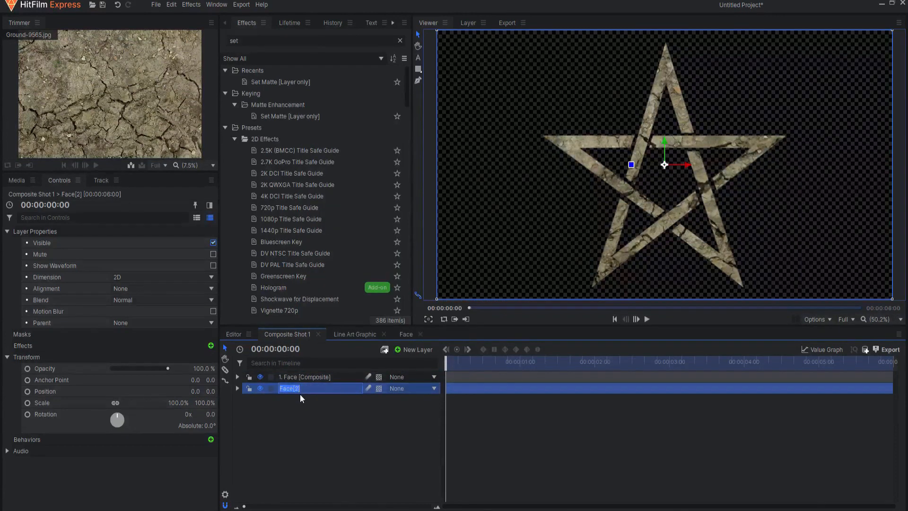
pyautogui.write('Extrusion')
pyautogui.press('Return')
# Apply Zoom Blur to the Extrusion layer with a strength of -13.0
pyautogui.click(246, 41)
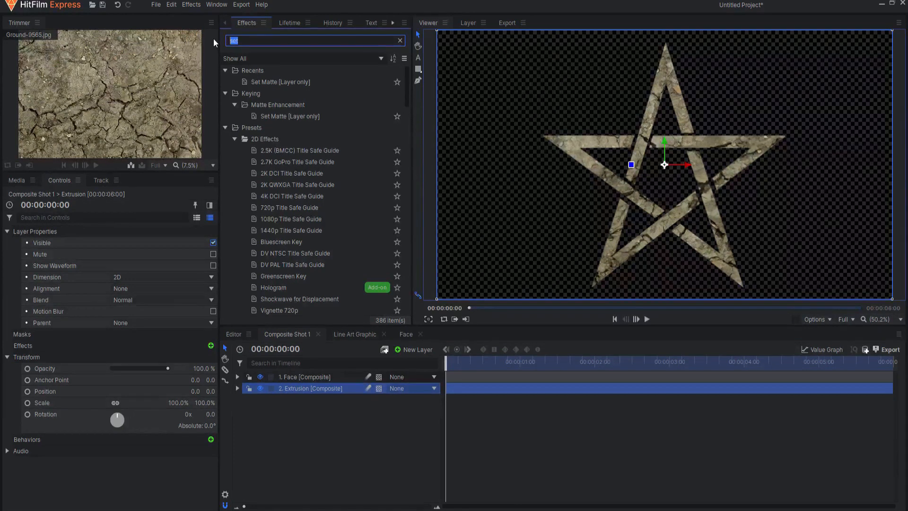
pyautogui.write('zoom')
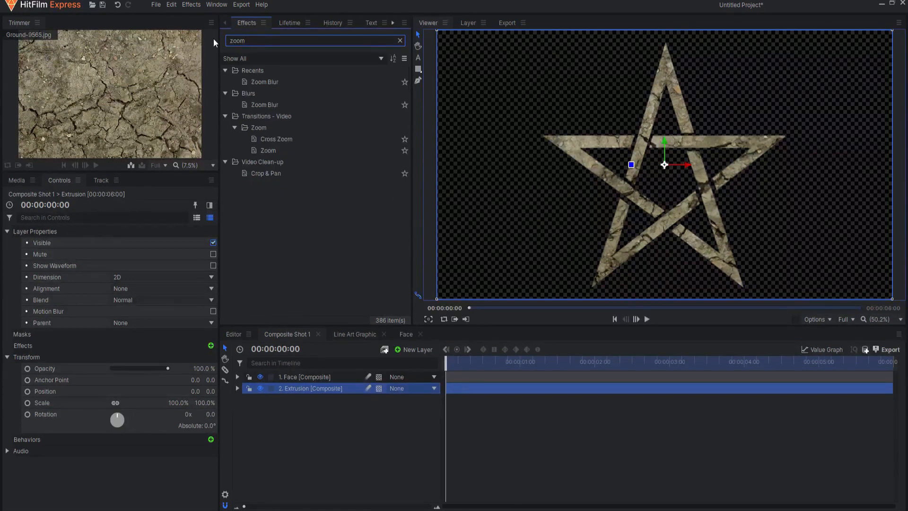
pyautogui.doubleClick(265, 104)
pyautogui.moveTo(197, 393); pyautogui.dragTo(180, 393)
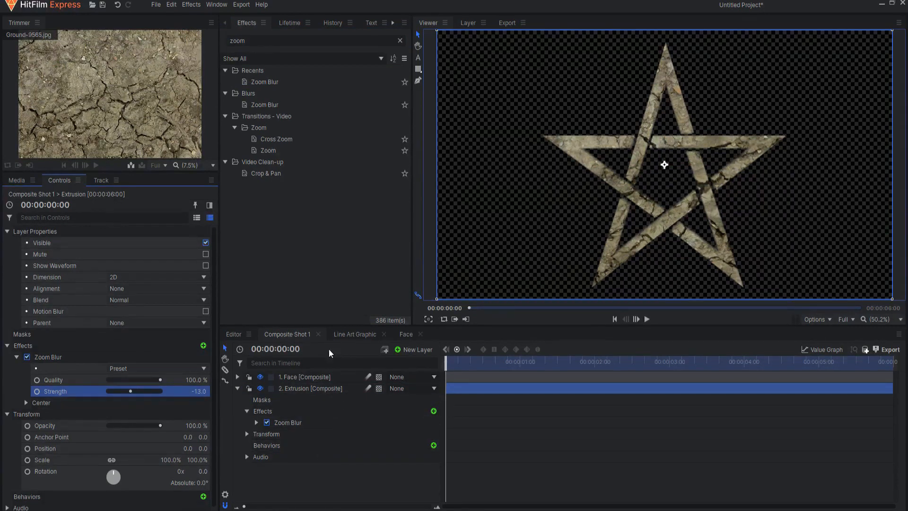
# Add Crush Blacks & Whites Alpha to the Extrusion layer and set its Opaque value to 0.01
pyautogui.moveTo(271, 41); pyautogui.dragTo(219, 41)
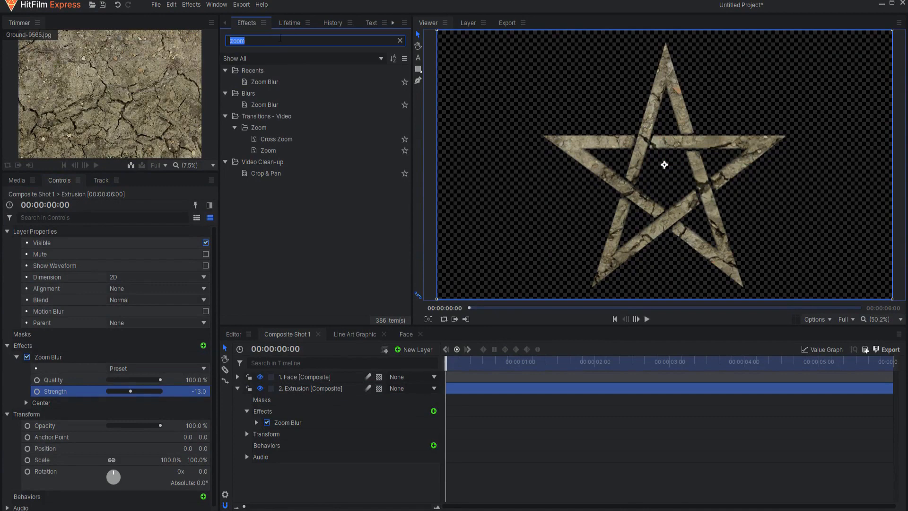
pyautogui.write('cru')
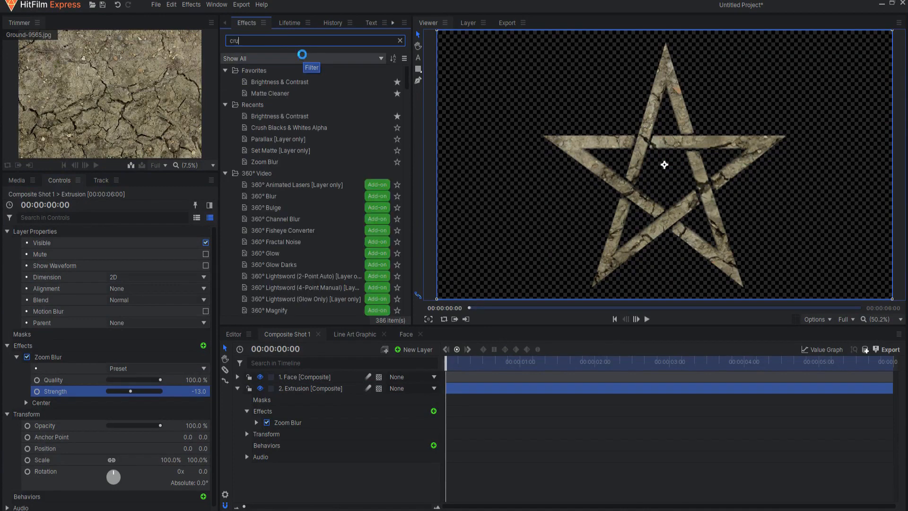
pyautogui.write('s')
pyautogui.doubleClick(304, 138)
pyautogui.click(198, 437)
pyautogui.write('.01')
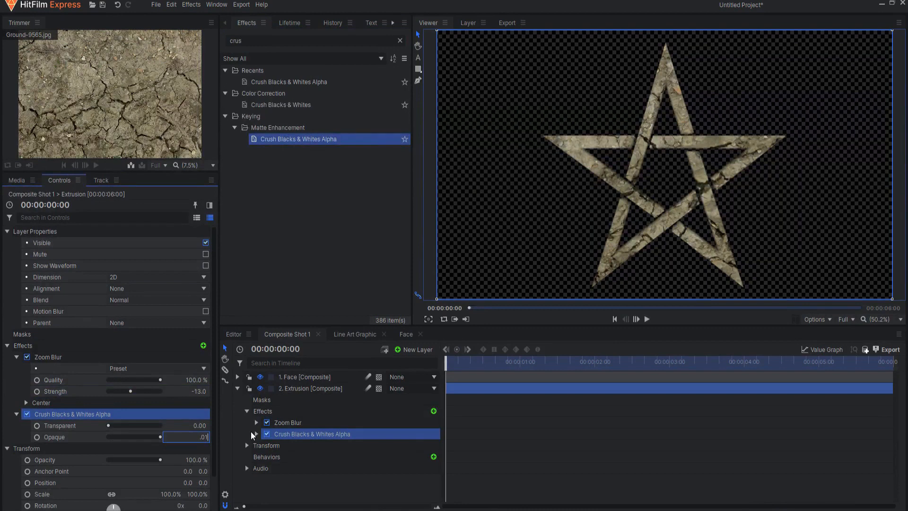
pyautogui.press('Return')
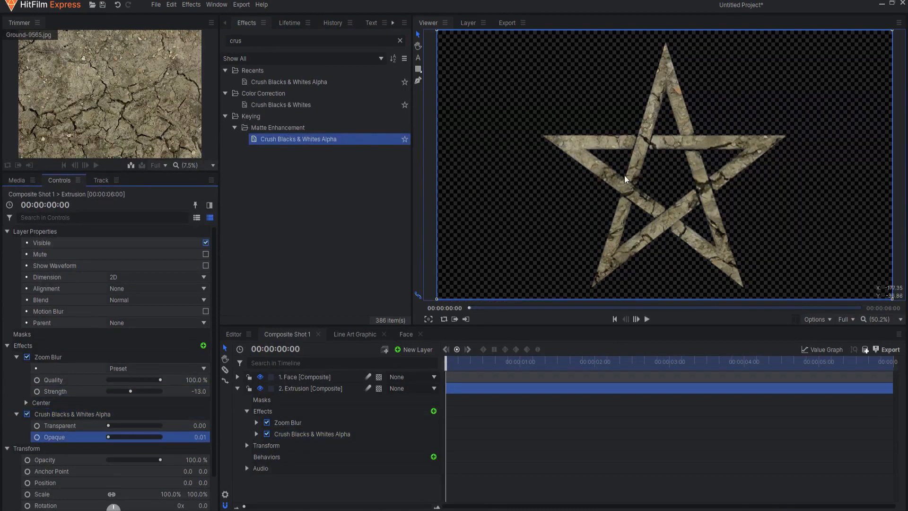
# Add Brightness & Contrast to the Extrusion layer and lower its brightness to -50.0
pyautogui.moveTo(267, 40); pyautogui.dragTo(198, 39)
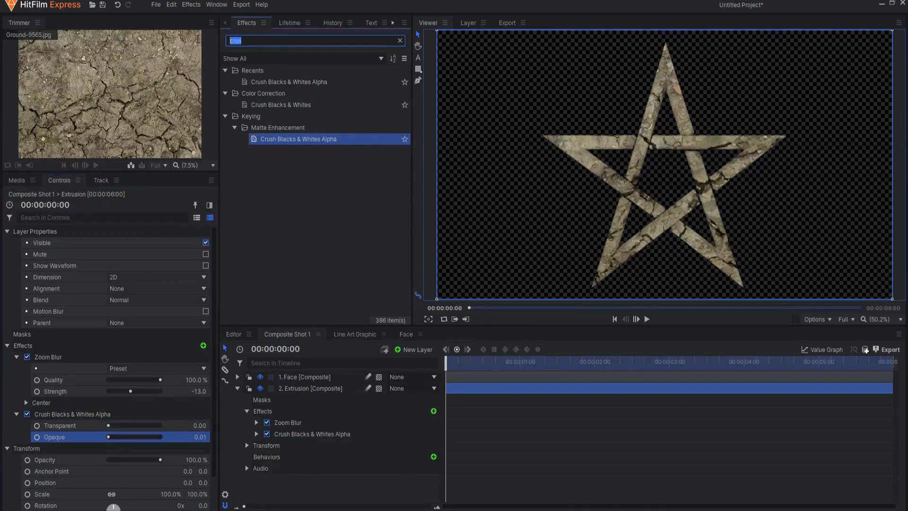
pyautogui.write('brigh')
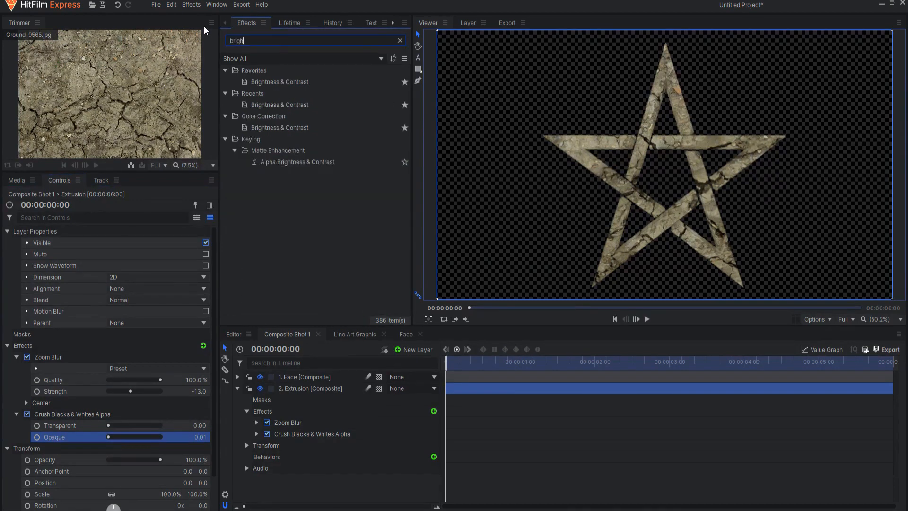
pyautogui.moveTo(293, 83); pyautogui.dragTo(178, 388)
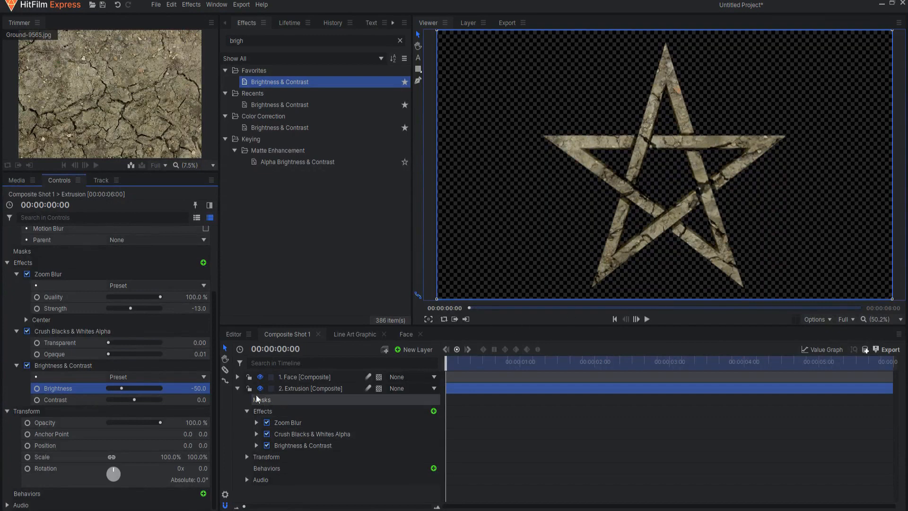
# Convert both the Face and Extrusion layers from 2D to 3D planes
pyautogui.click(237, 389)
pyautogui.click(354, 444)
pyautogui.moveTo(330, 421); pyautogui.dragTo(300, 377)
pyautogui.click(378, 386)
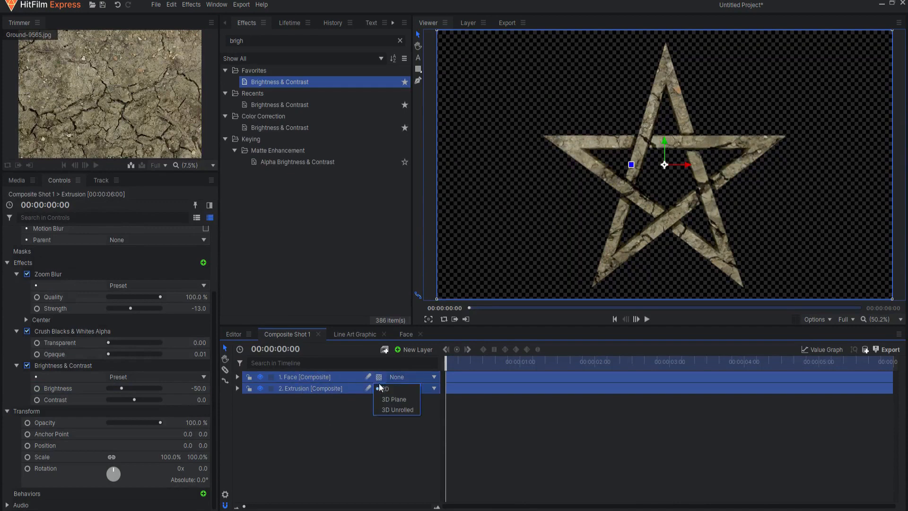
pyautogui.click(394, 402)
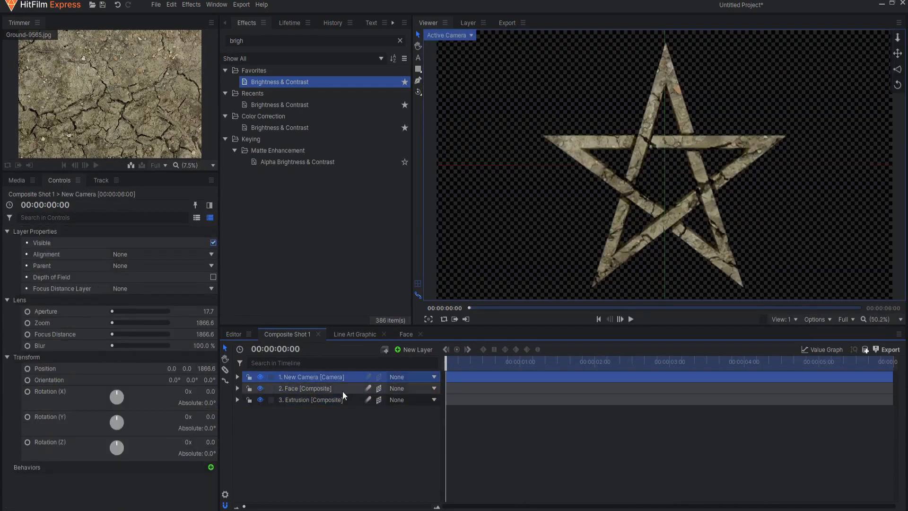
# Add a new point layer, make it 3D and rename it Position
pyautogui.click(416, 349)
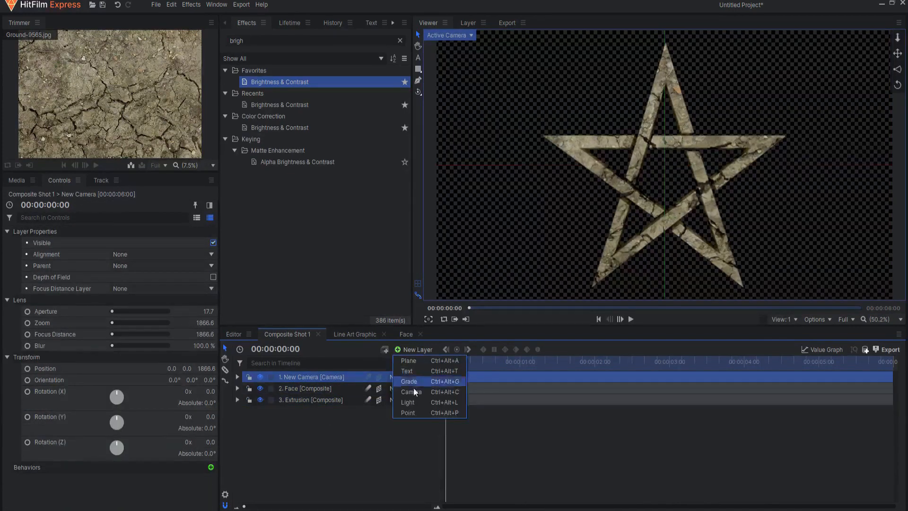
pyautogui.click(408, 413)
pyautogui.click(379, 377)
pyautogui.click(386, 399)
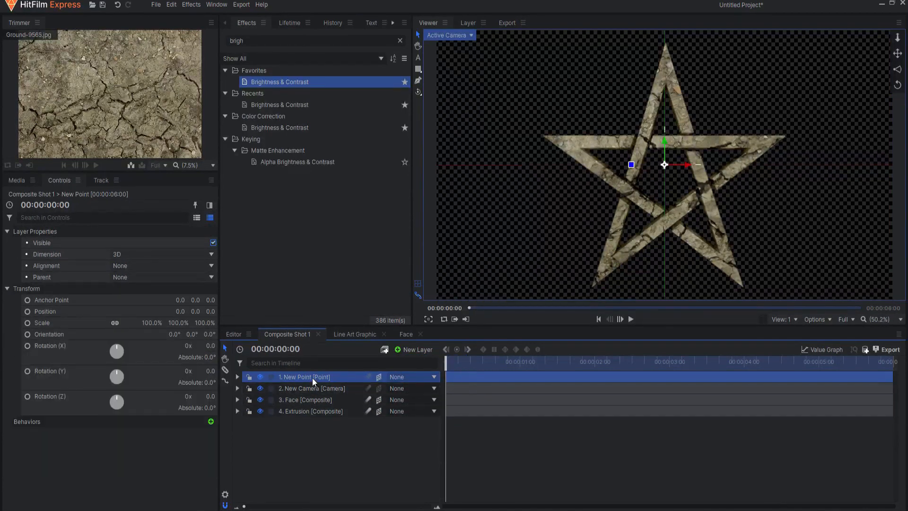
pyautogui.doubleClick(304, 377)
pyautogui.write('Postion')
pyautogui.press('Return')
# Parent the Face and Extrusion layers to the Position point
pyautogui.moveTo(327, 441); pyautogui.dragTo(303, 399)
pyautogui.click(409, 401)
pyautogui.click(415, 428)
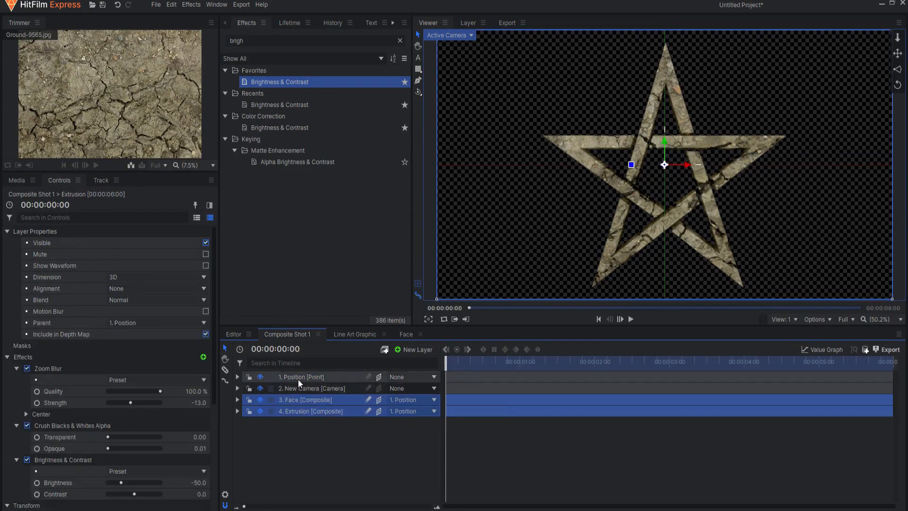
# Try rotating the Position point around its Y axis and reset its Y rotation to 0
pyautogui.click(298, 379)
pyautogui.moveTo(209, 371)
pyautogui.mouseDown()
pyautogui.moveTo(246, 371)
pyautogui.moveTo(210, 371)
pyautogui.mouseUp()
pyautogui.click(211, 371)
pyautogui.write('0')
pyautogui.press('Return')
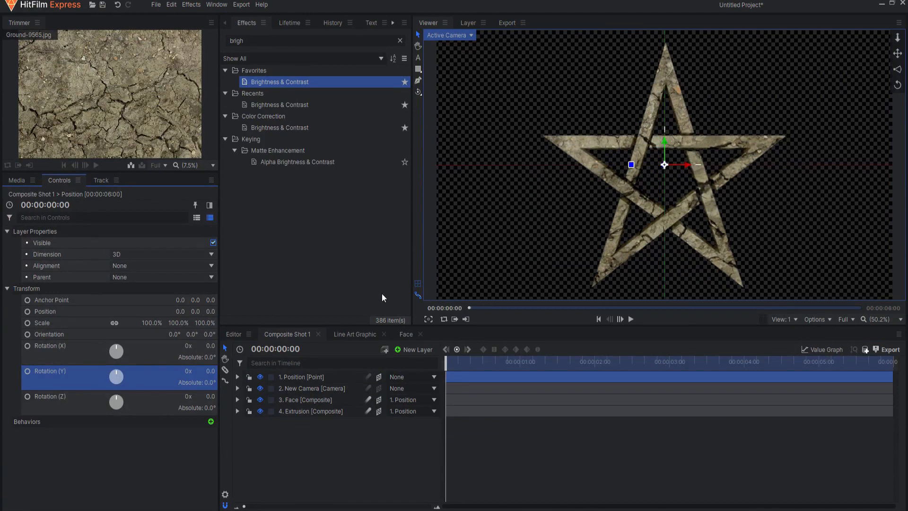
# Add another point layer, make it 3D and rename it Focus
pyautogui.click(410, 353)
pyautogui.click(406, 406)
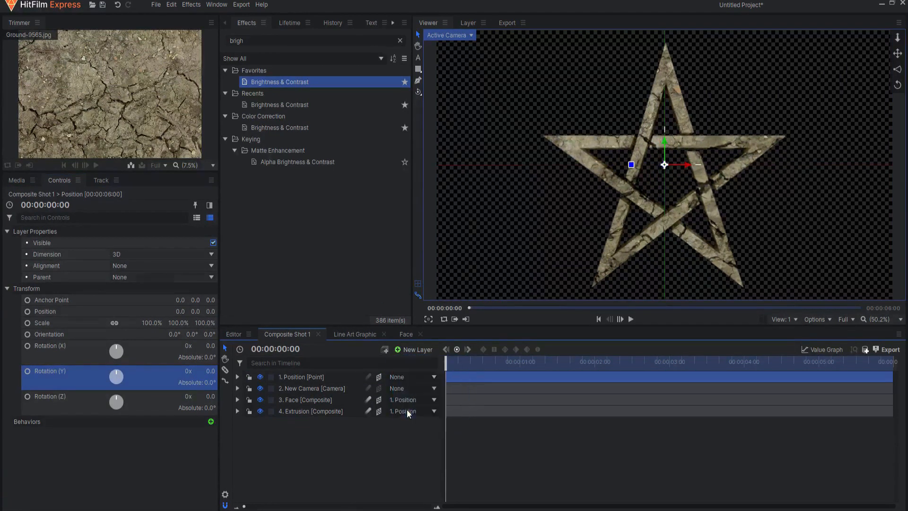
pyautogui.click(378, 377)
pyautogui.doubleClick(299, 376)
pyautogui.write('Focus')
pyautogui.press('Return')
# Set the Focus point's Z position to -1000000 and move its layer below Extrusion in the timeline
pyautogui.click(213, 311)
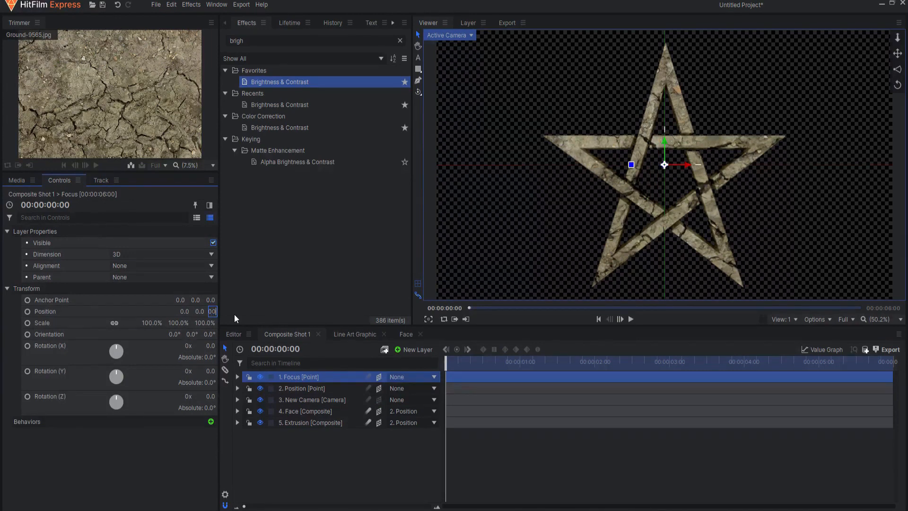
pyautogui.press('Return')
pyautogui.moveTo(307, 373); pyautogui.dragTo(304, 422)
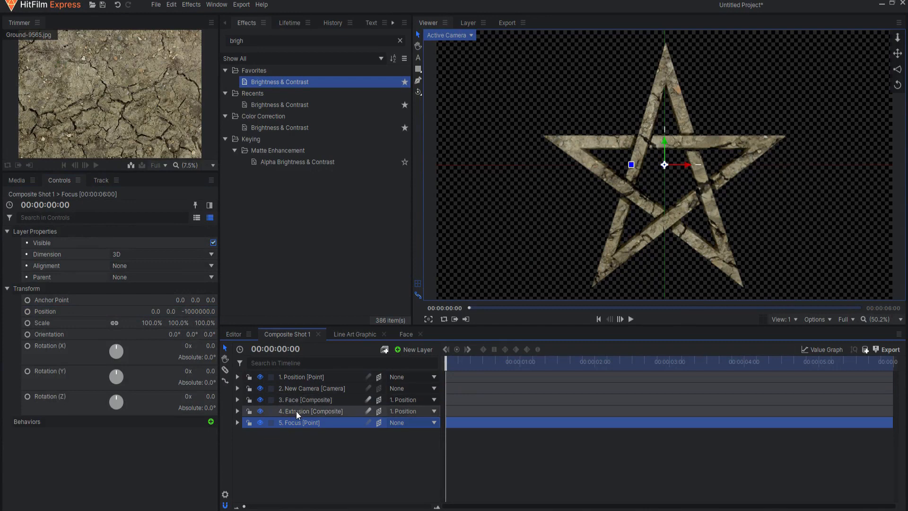
# Use the Focus layer as the center of the Extrusion layer's Zoom Blur, and parent Focus to the Position point
pyautogui.click(296, 410)
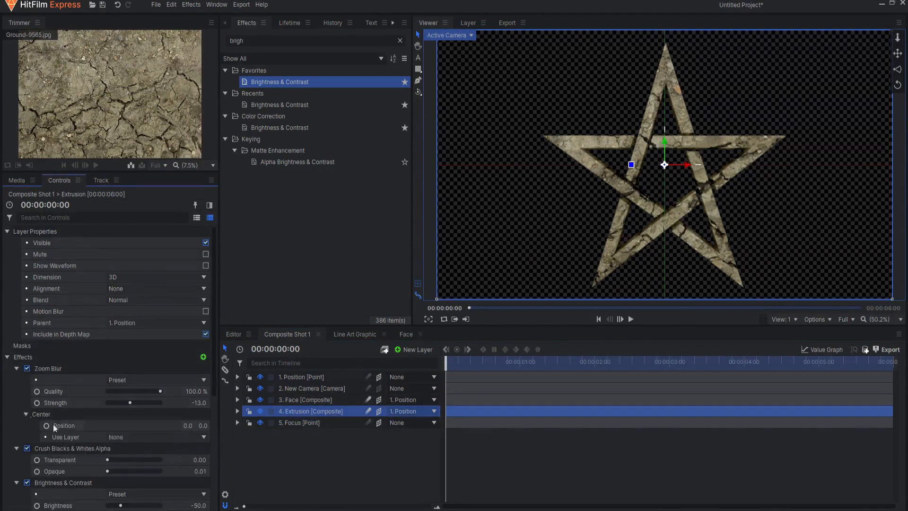
pyautogui.click(133, 436)
pyautogui.click(130, 506)
pyautogui.click(296, 466)
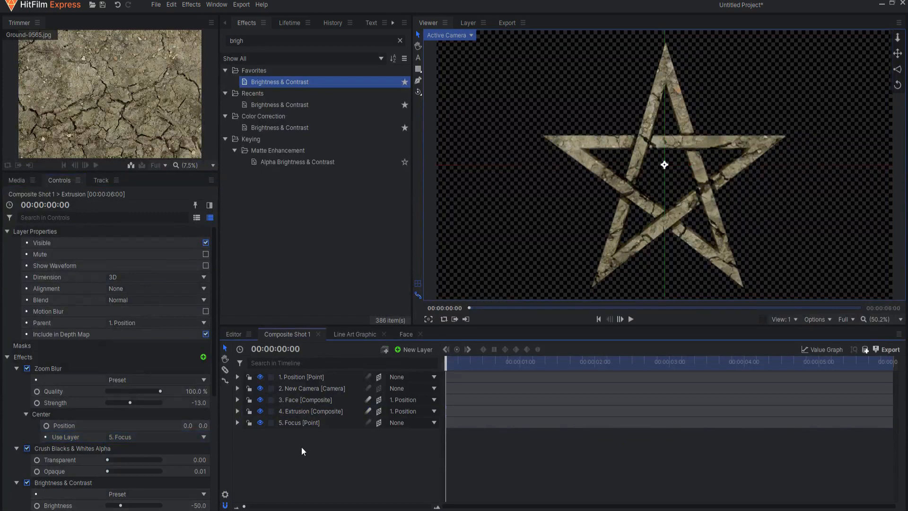
pyautogui.click(405, 424)
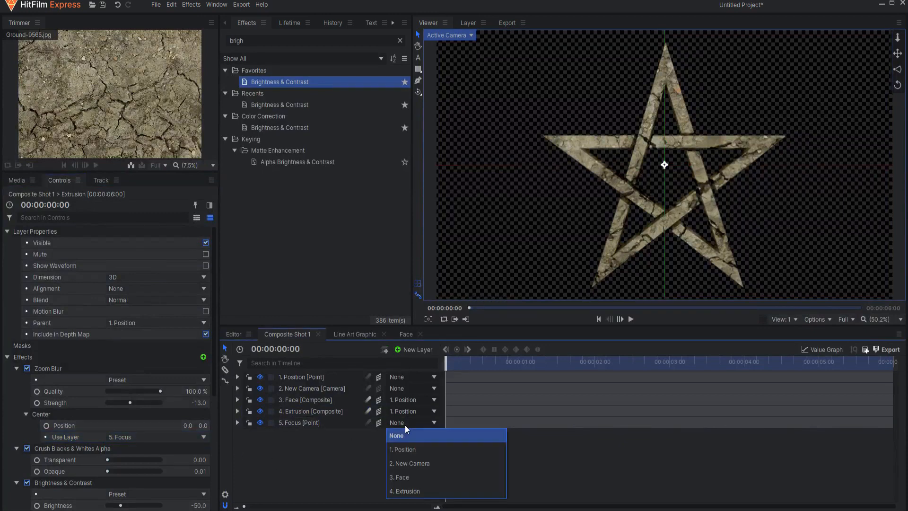
pyautogui.click(403, 450)
# Set the Position point's Y rotation to -35° and keyframe it at the start of the timeline
pyautogui.click(303, 377)
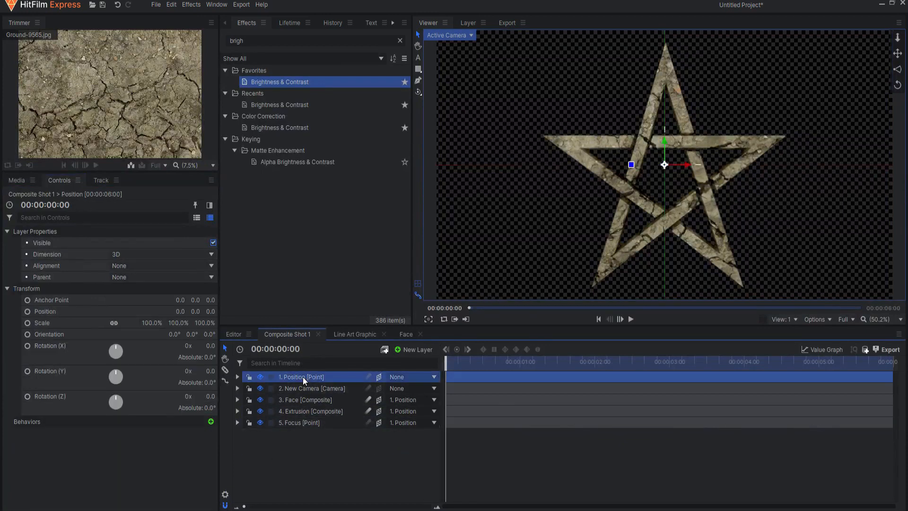
pyautogui.moveTo(210, 371); pyautogui.dragTo(189, 371)
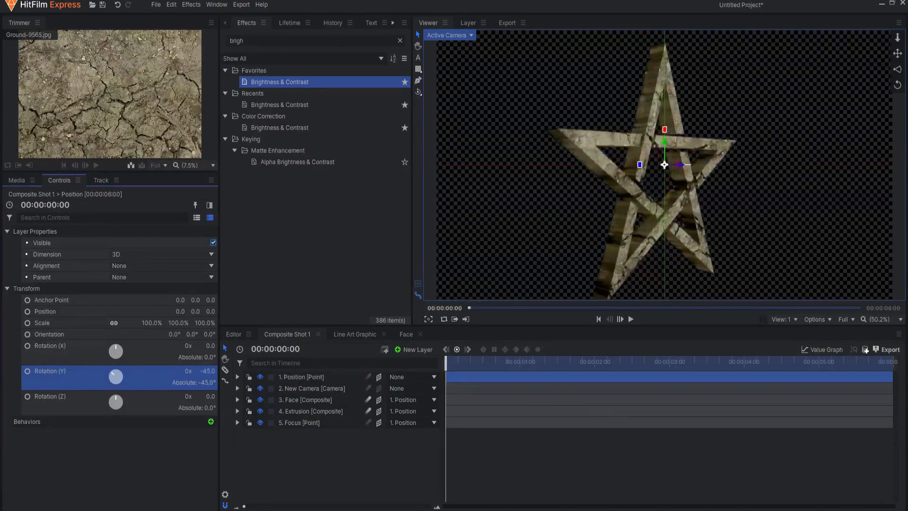
pyautogui.click(209, 372)
pyautogui.write('-35')
pyautogui.press('Return')
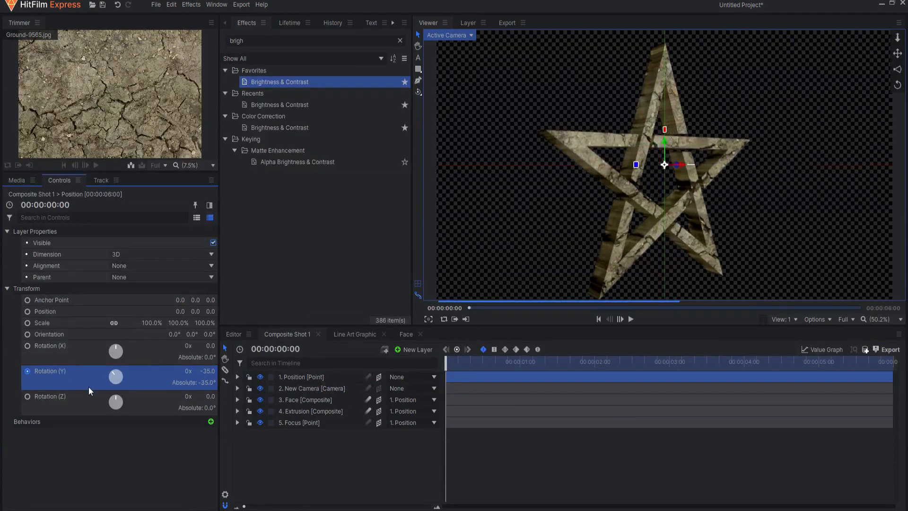
# Keyframe the Position point's Y rotation at 35° on the last frame, 00:00:05:23
pyautogui.press('End')
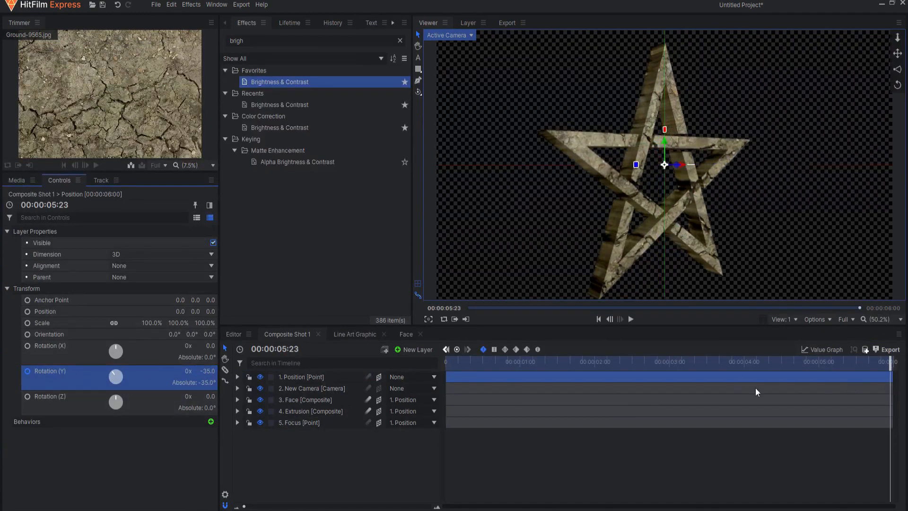
pyautogui.click(209, 371)
pyautogui.write('-3')
pyautogui.write('35')
pyautogui.press('Return')
# Return the playhead to the first frame and preview the star's rotation animation
pyautogui.click(596, 319)
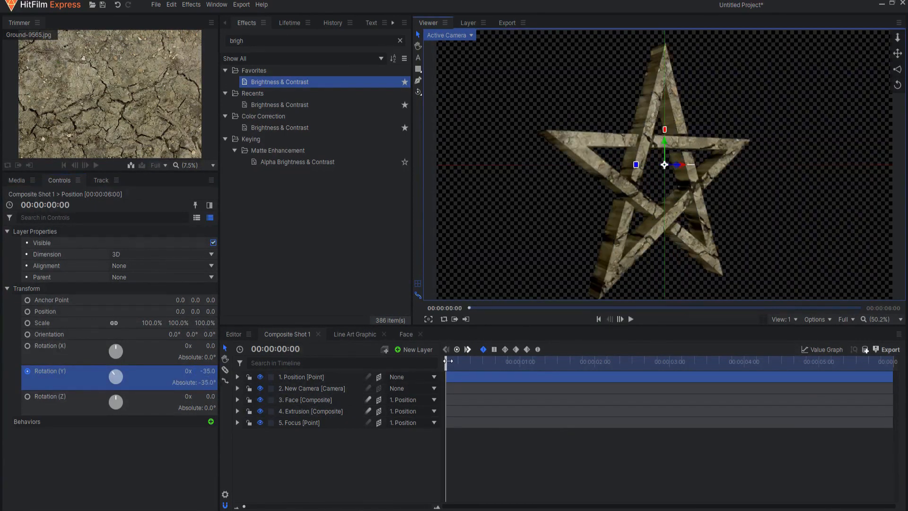
pyautogui.moveTo(448, 361)
pyautogui.mouseDown()
pyautogui.moveTo(892, 360)
pyautogui.moveTo(444, 359)
pyautogui.mouseUp()
pyautogui.click(630, 319)
pyautogui.click(631, 453)
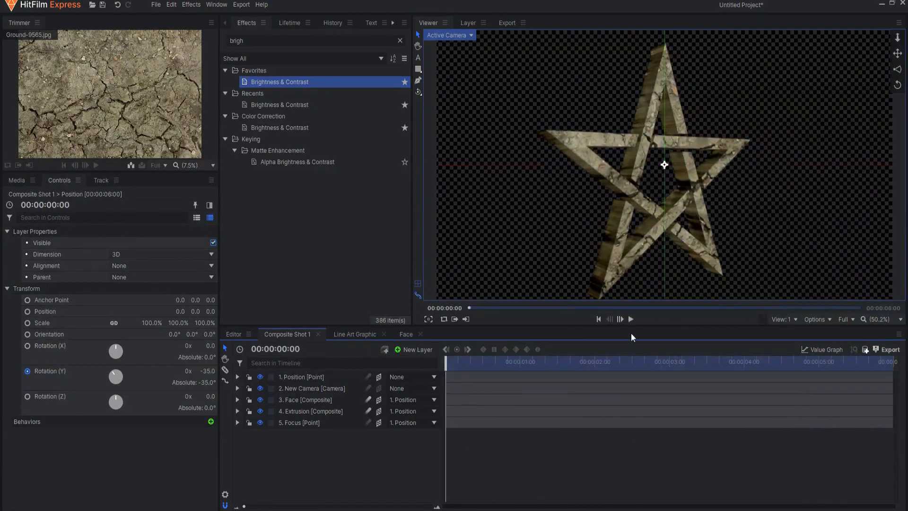
# Hide the viewer's 3D grid and turn off the checkerboard background so the composite displays on black
pyautogui.click(418, 285)
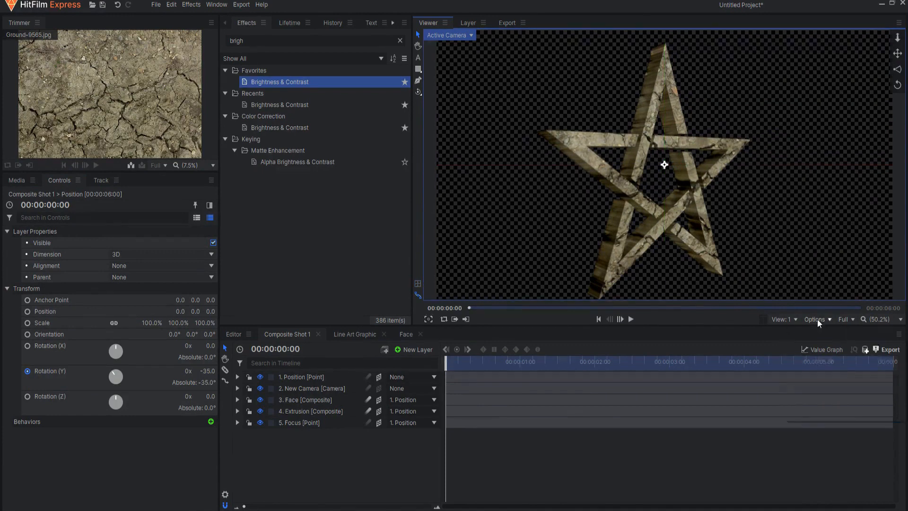
pyautogui.click(820, 323)
pyautogui.click(814, 370)
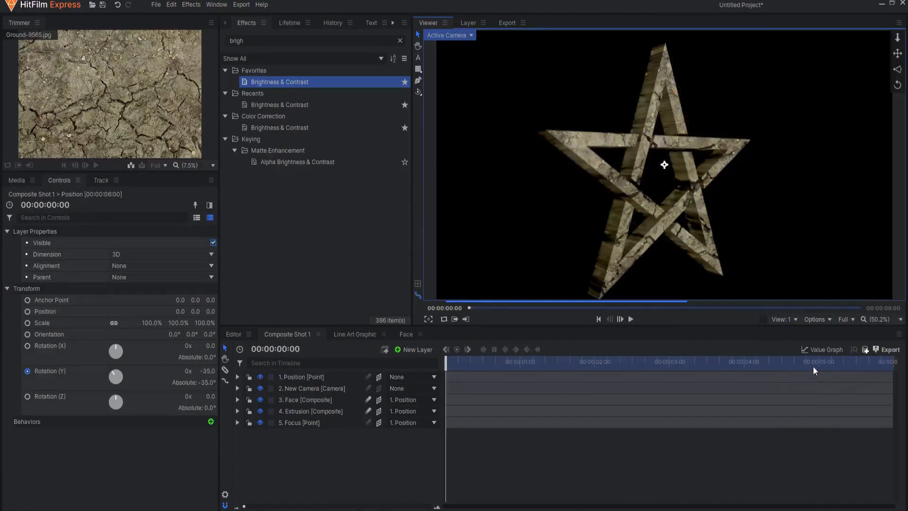
pyautogui.click(378, 454)
# Add a new light with the playhead at 00:00:03:00 and position it at about -249, 400, 125
pyautogui.moveTo(446, 361); pyautogui.dragTo(693, 351)
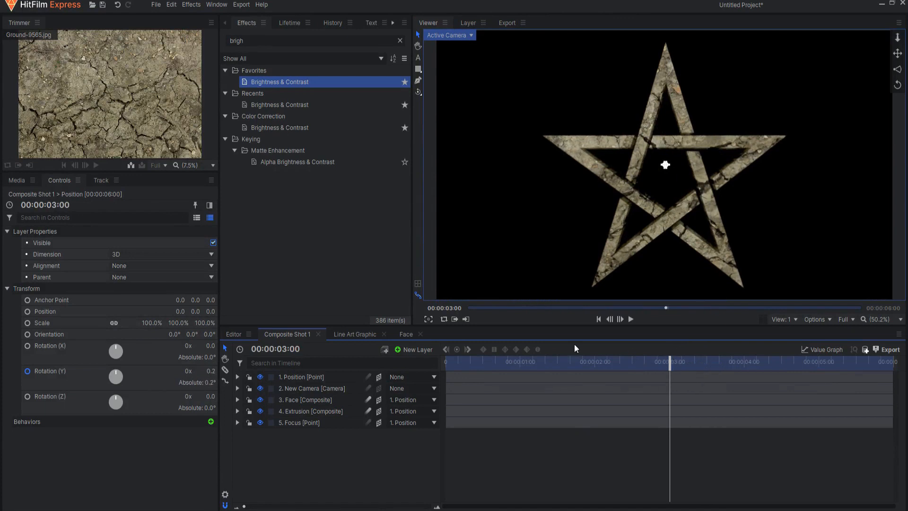
pyautogui.click(412, 350)
pyautogui.click(408, 403)
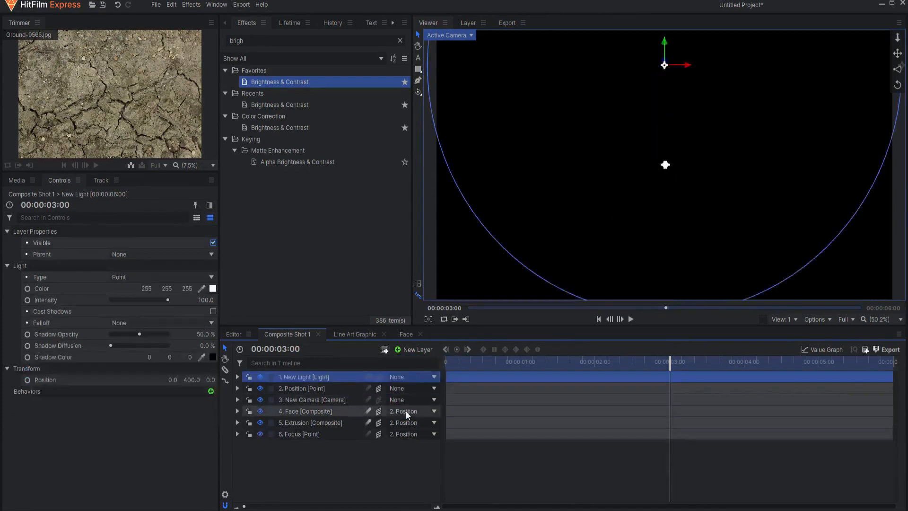
pyautogui.click(237, 377)
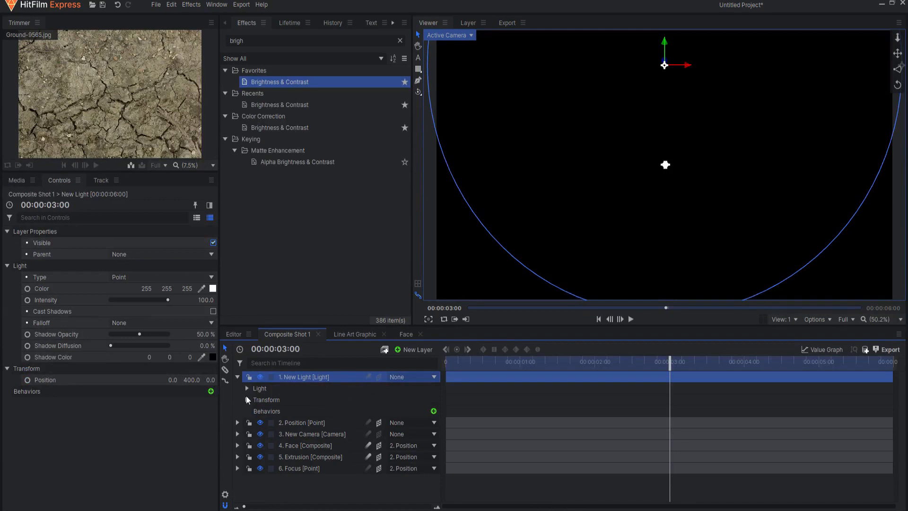
pyautogui.click(247, 399)
pyautogui.click(331, 411)
pyautogui.moveTo(432, 411); pyautogui.dragTo(458, 411)
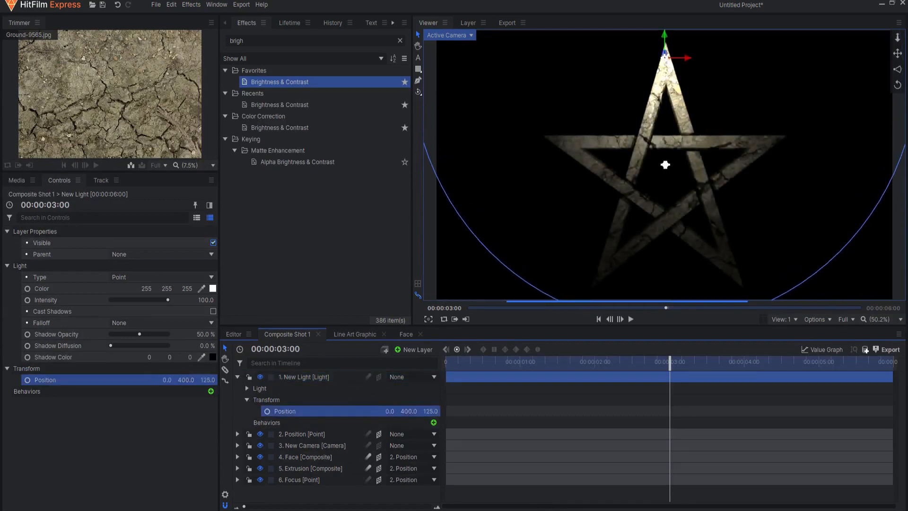
pyautogui.moveTo(392, 411); pyautogui.dragTo(283, 410)
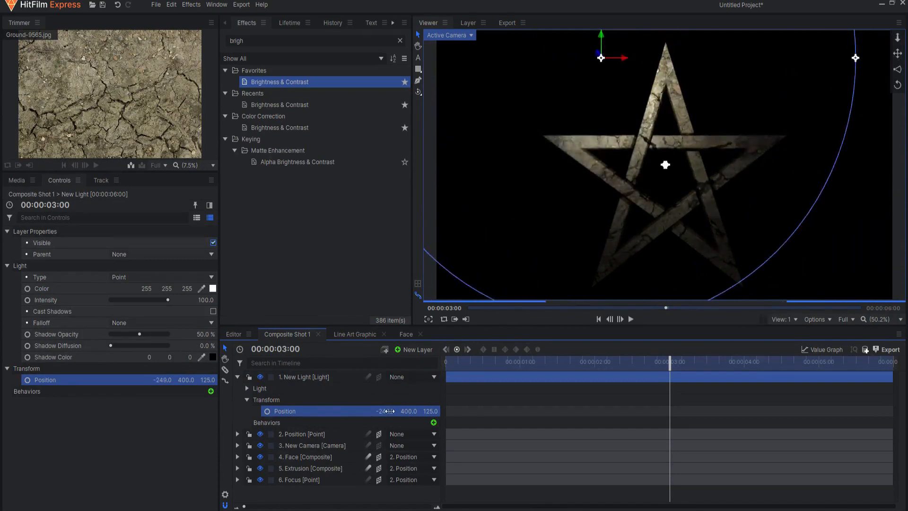
# Review the intensity, shadow and position settings of the Key, Fill and Back lights
pyautogui.click(307, 377)
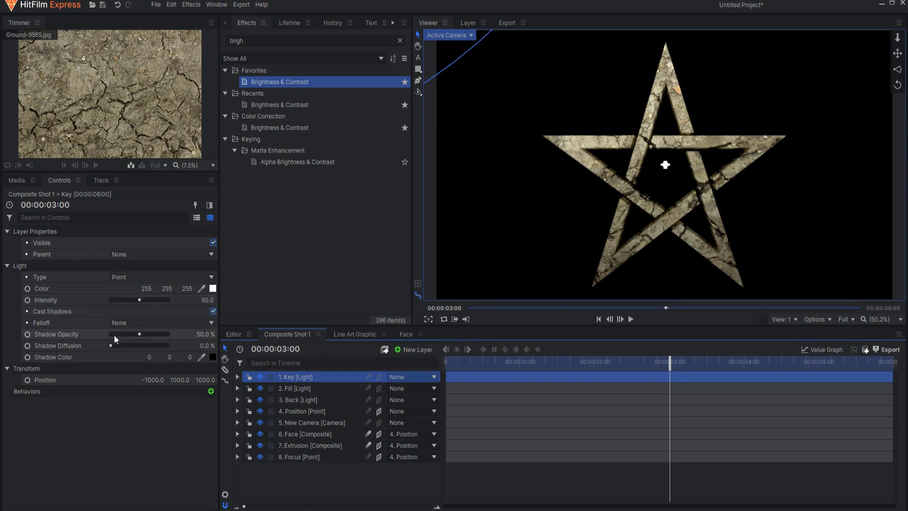
pyautogui.click(297, 389)
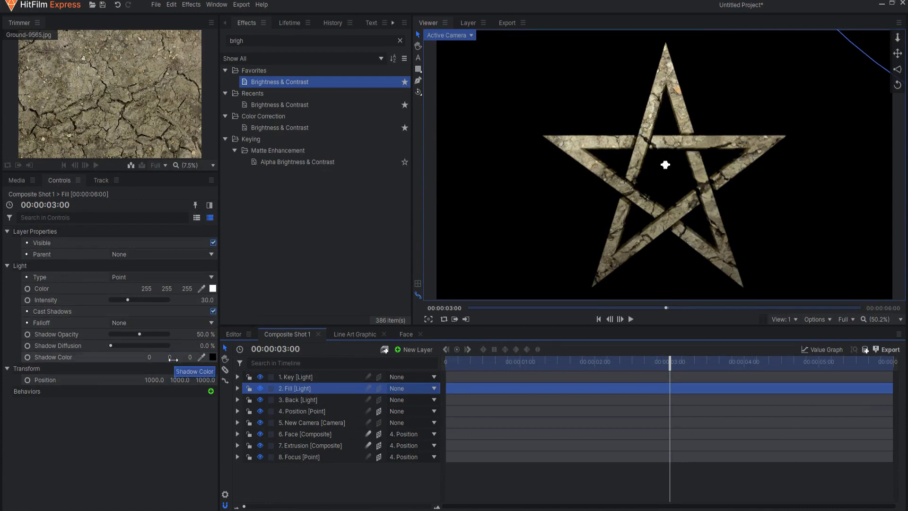
pyautogui.click(298, 401)
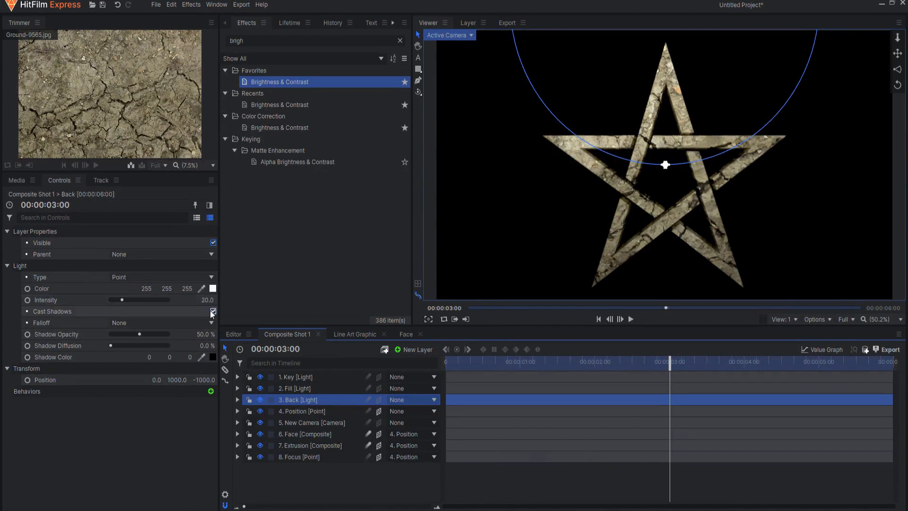
pyautogui.click(313, 488)
pyautogui.click(297, 400)
# Enable Casts Shadows in the Face layer's material settings
pyautogui.click(295, 437)
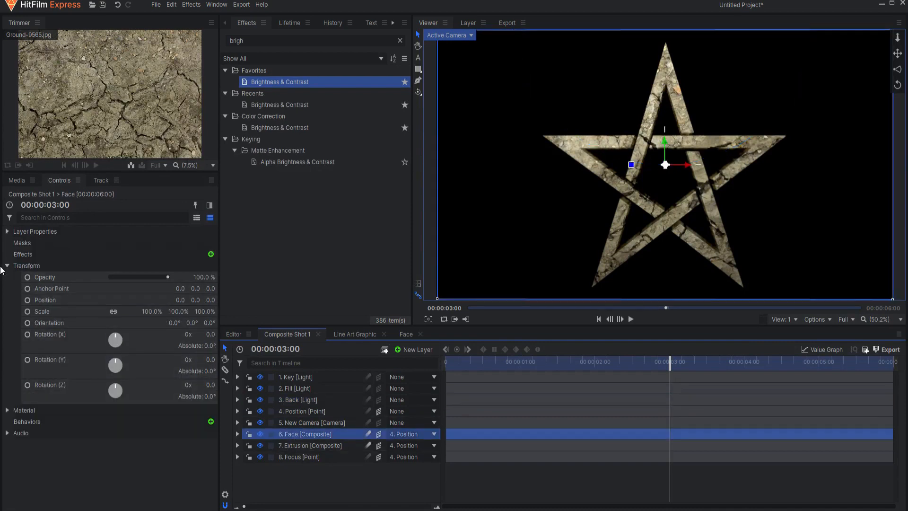
pyautogui.click(8, 409)
pyautogui.scroll(-3, 104, 378)
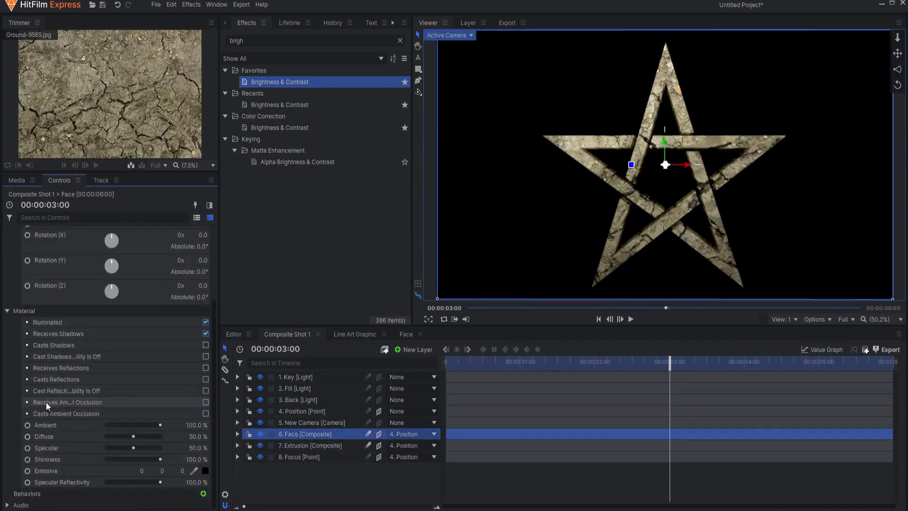
pyautogui.click(205, 346)
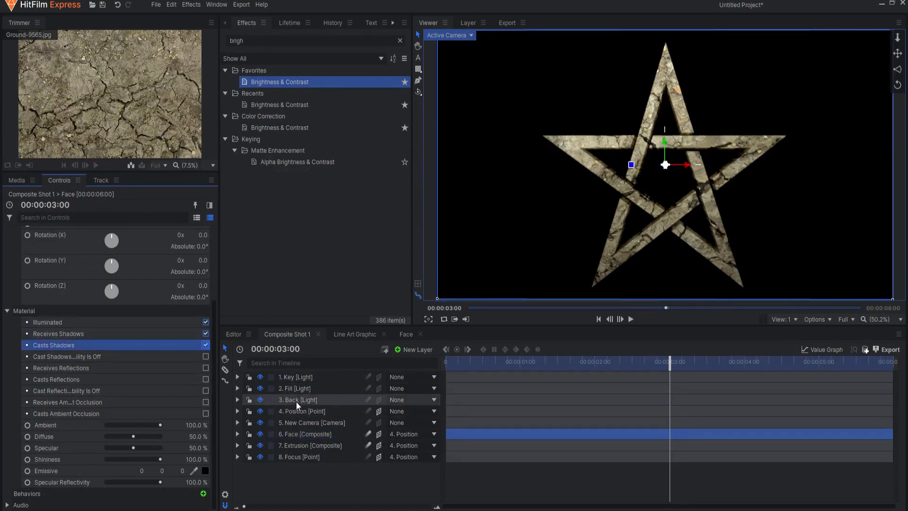
# Enable Casts Shadows in the Extrusion layer's material settings
pyautogui.click(296, 444)
pyautogui.scroll(-4, 48, 454)
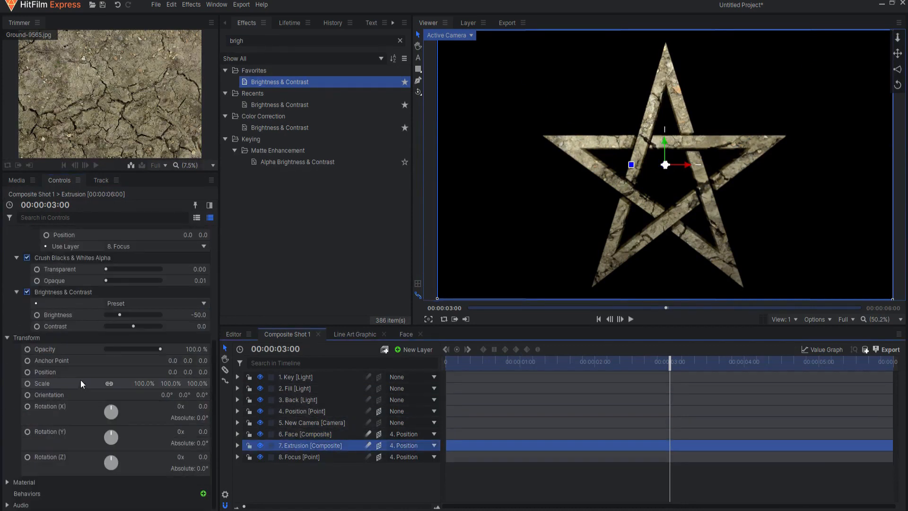
pyautogui.click(7, 482)
pyautogui.scroll(-3, 61, 468)
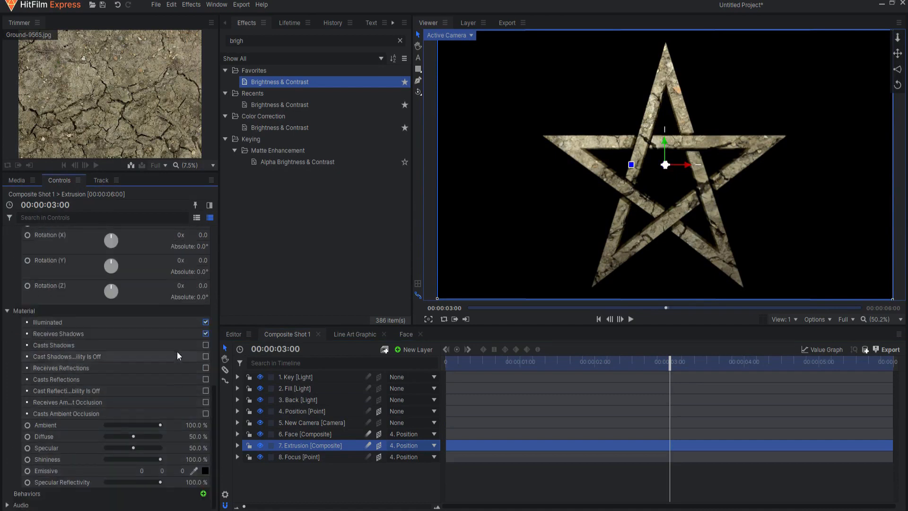
pyautogui.click(205, 346)
pyautogui.click(298, 476)
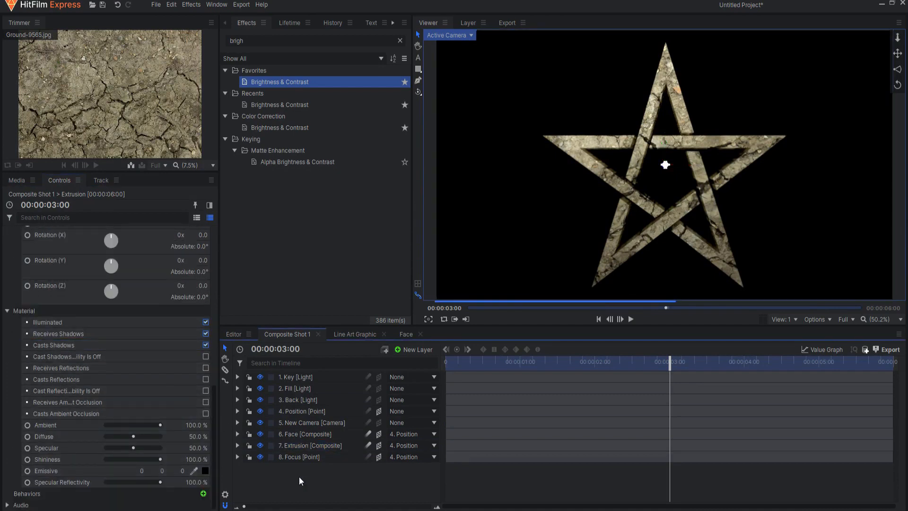
# Find the Parallax effect, apply it to the Face layer and set its Depth to 13.0
pyautogui.click(267, 39)
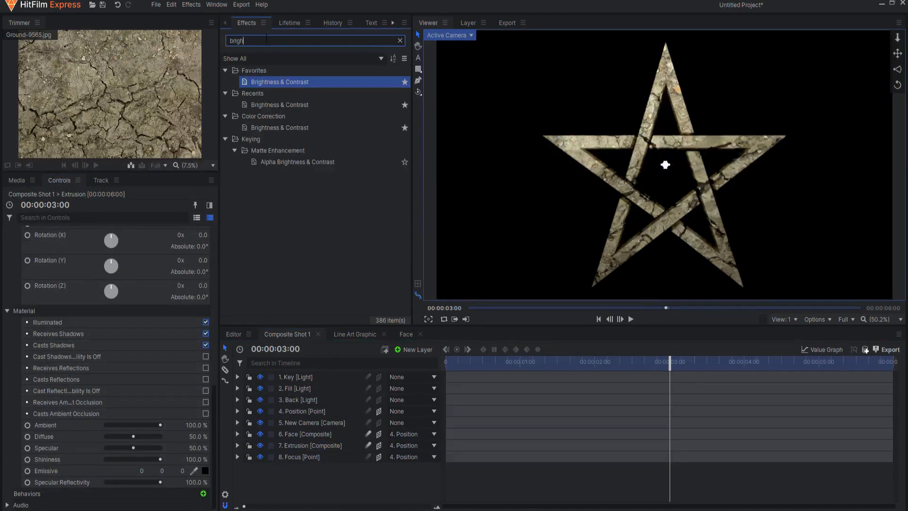
pyautogui.press('BackSpace')
pyautogui.press('BackSpace')
pyautogui.press('BackSpace')
pyautogui.press('BackSpace')
pyautogui.write('para')
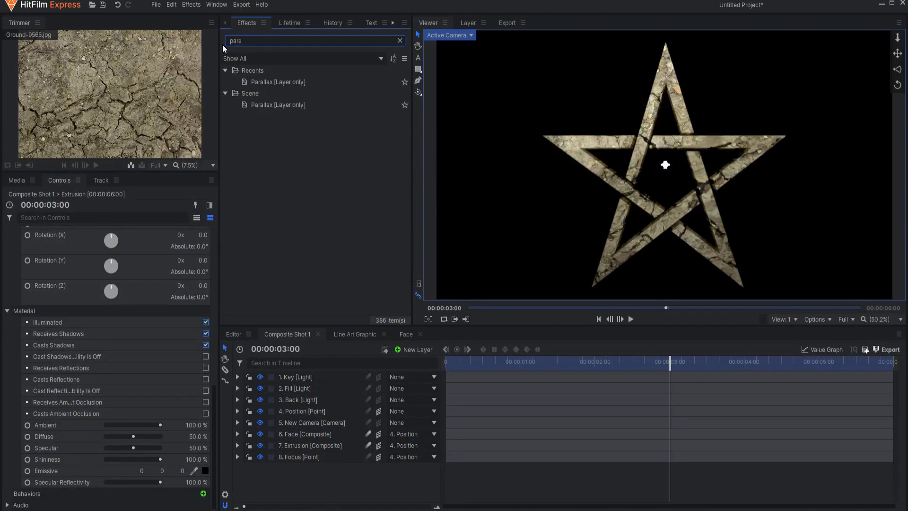
pyautogui.click(272, 81)
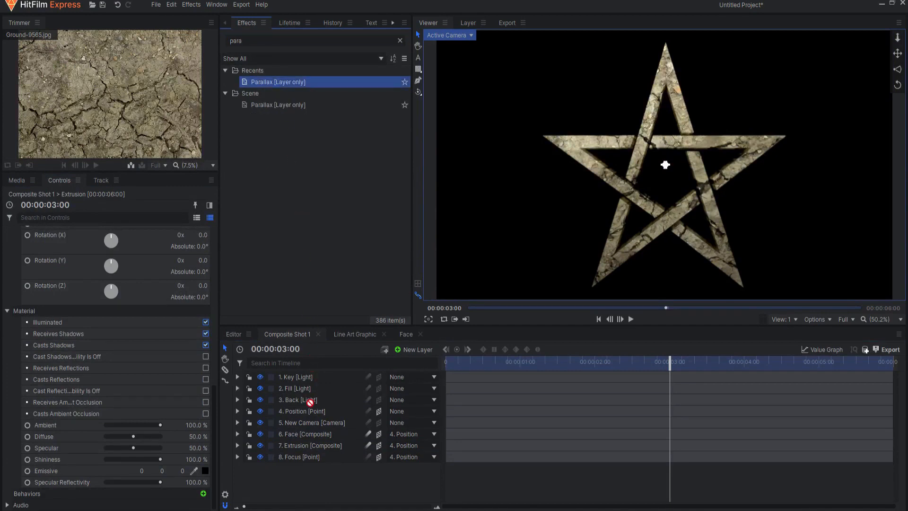
pyautogui.moveTo(299, 433); pyautogui.dragTo(298, 432)
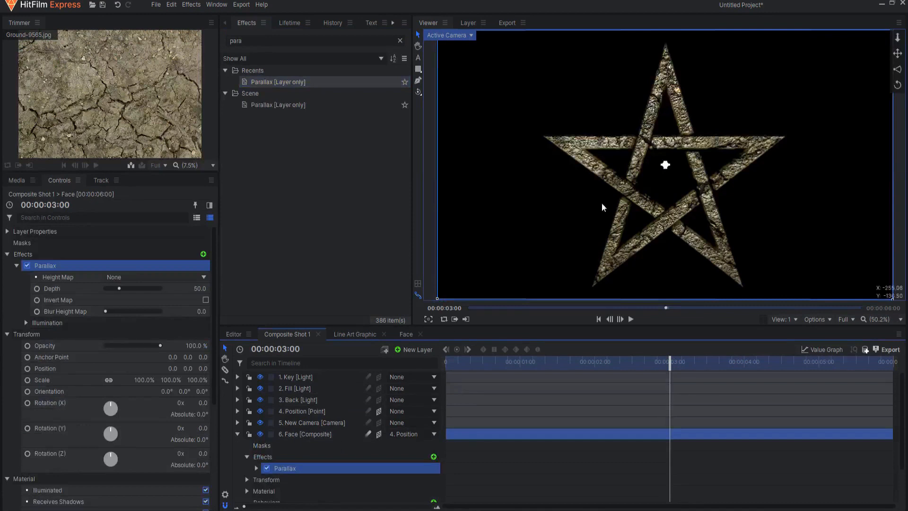
pyautogui.moveTo(200, 288); pyautogui.dragTo(180, 289)
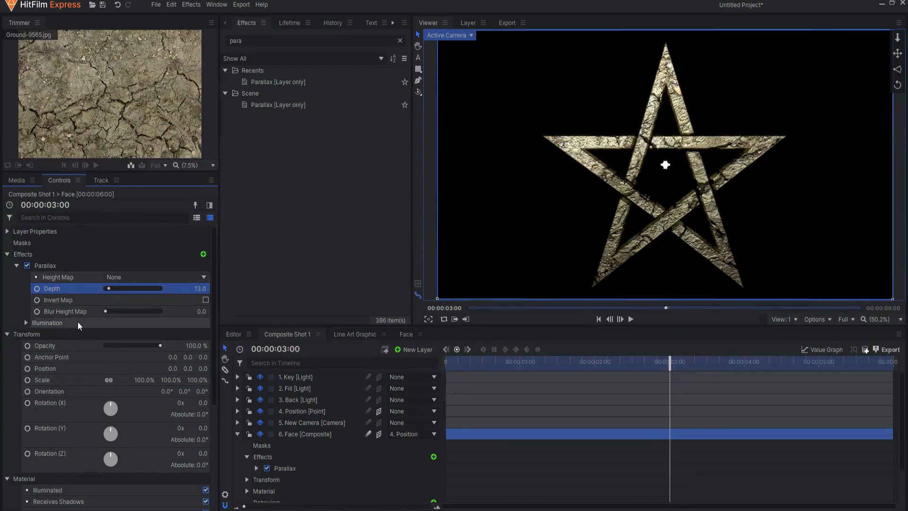
pyautogui.scroll(-5, 77, 321)
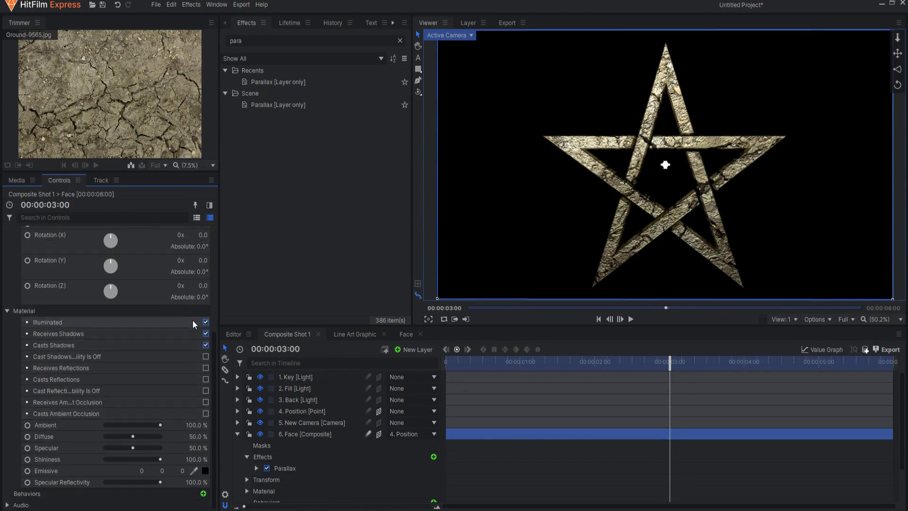
# Turn off Illuminated in the Face layer's material settings and preview the star animation from the first frame
pyautogui.click(206, 322)
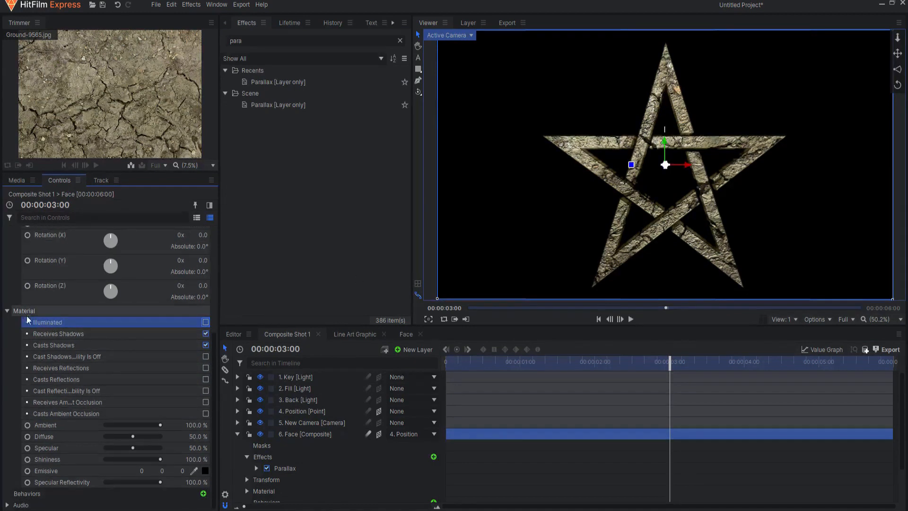
pyautogui.click(7, 311)
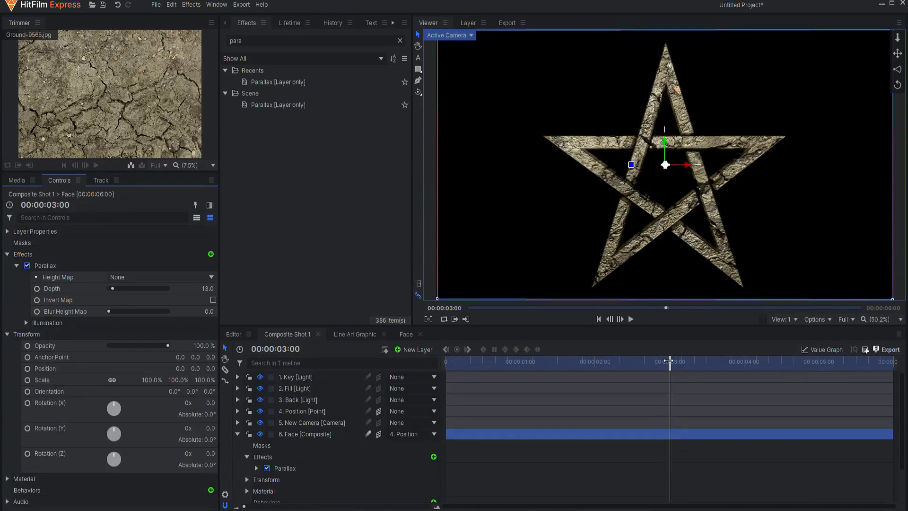
pyautogui.moveTo(667, 361); pyautogui.dragTo(446, 360)
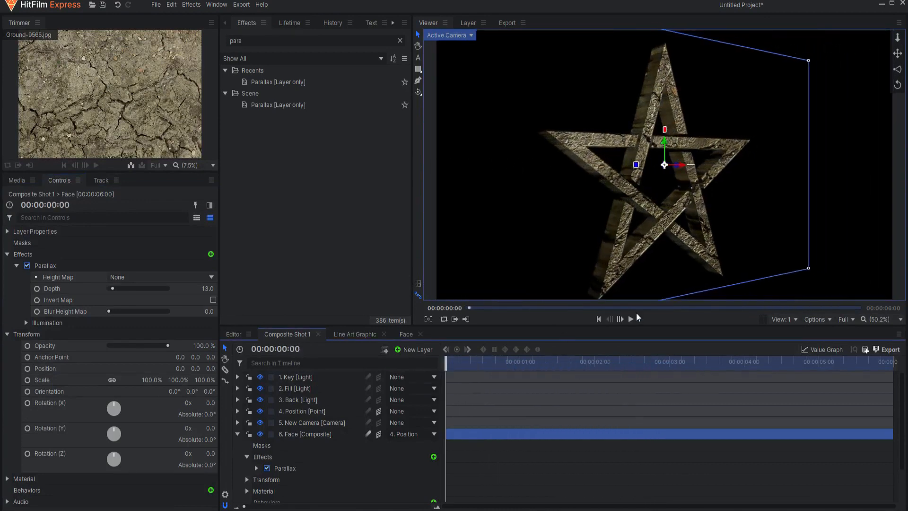
pyautogui.click(630, 319)
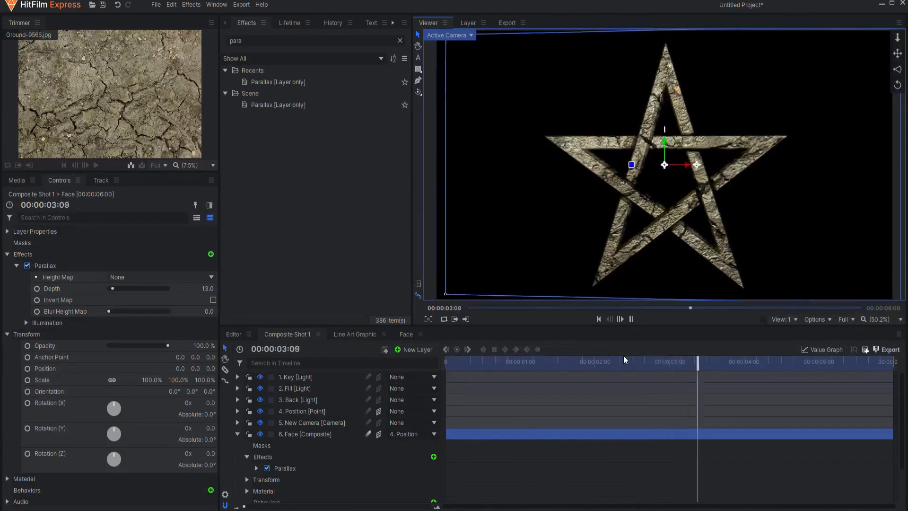
pyautogui.click(237, 433)
pyautogui.click(278, 484)
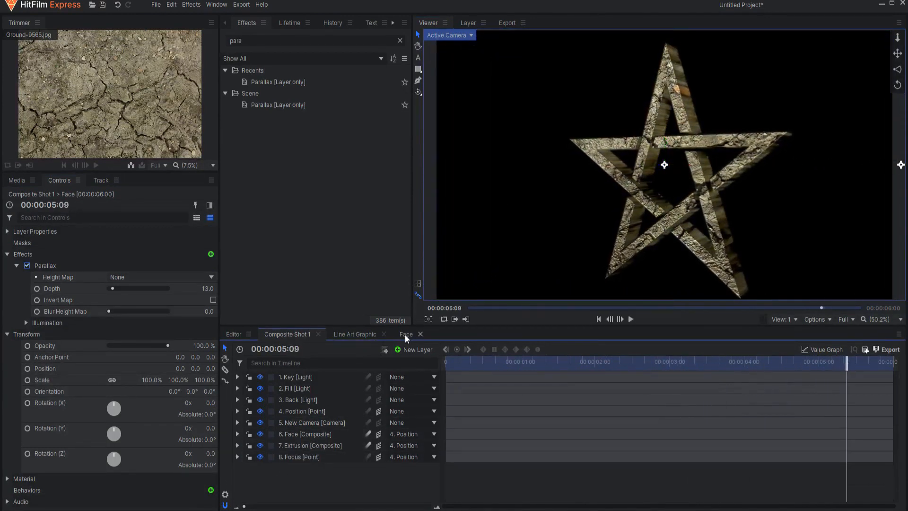
# In the Line Art Graphic composite, hide the star layer and add Tattoo-stamp-style15-3840×3840.png beneath it, scaled to fit the frame
pyautogui.click(350, 334)
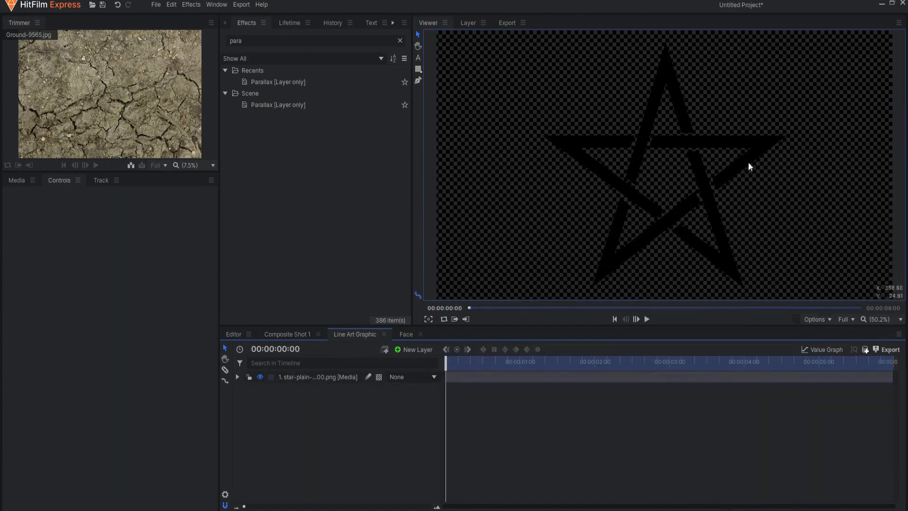
pyautogui.click(16, 180)
pyautogui.click(113, 416)
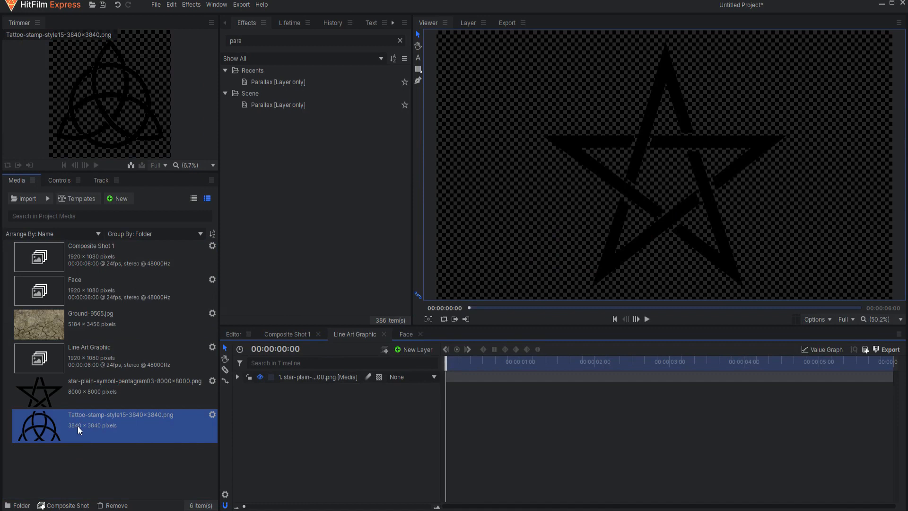
pyautogui.moveTo(79, 430); pyautogui.dragTo(259, 382)
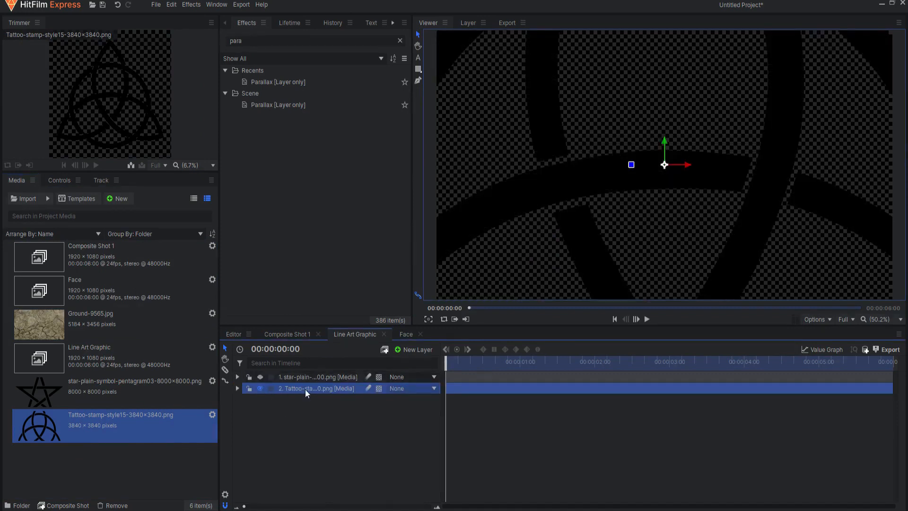
# Play Composite Shot 1 from the first frame to preview the extruded knot symbol
pyautogui.click(285, 334)
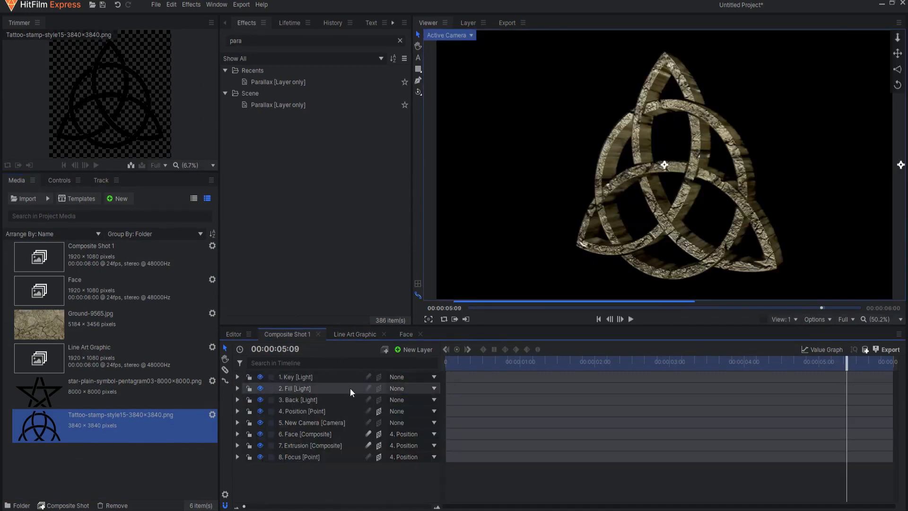
pyautogui.click(598, 319)
pyautogui.click(630, 319)
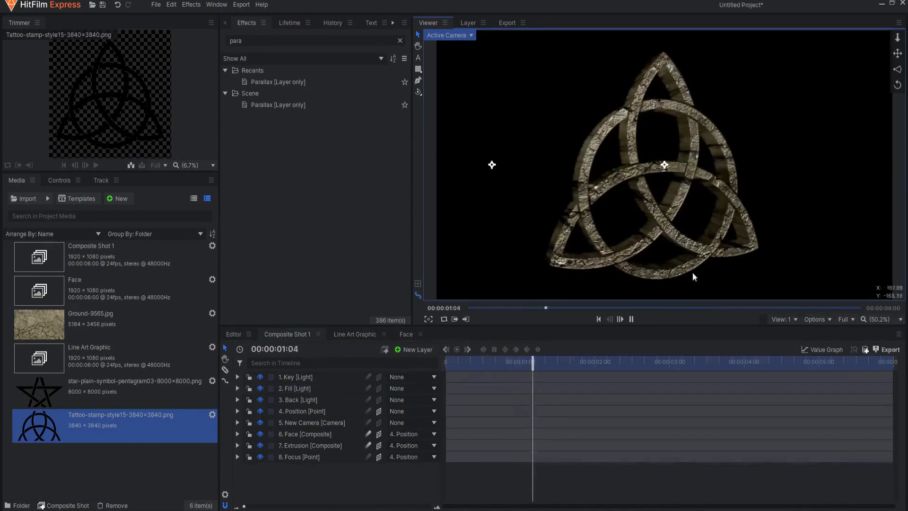